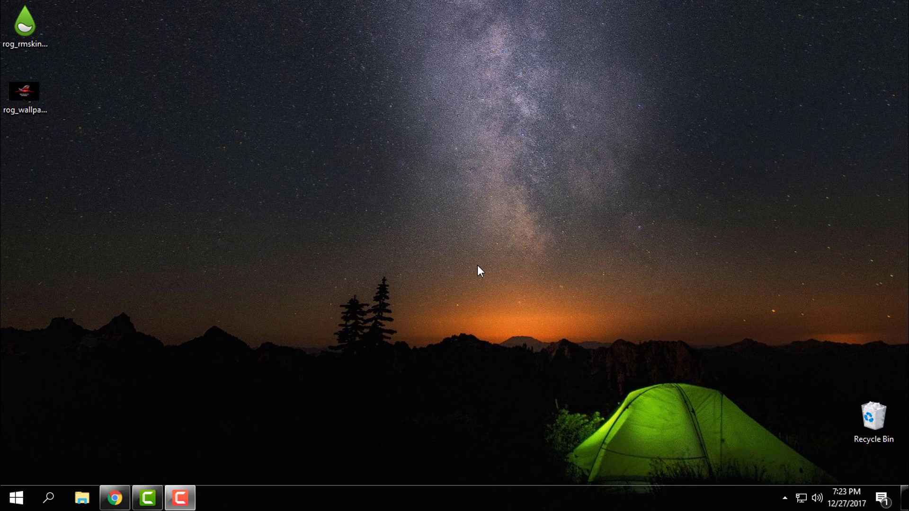
# Check the desktop file names, then view rainmeter.net's Downloads with 4.2 Beta and 4.1 Final
pyautogui.click(24, 94)
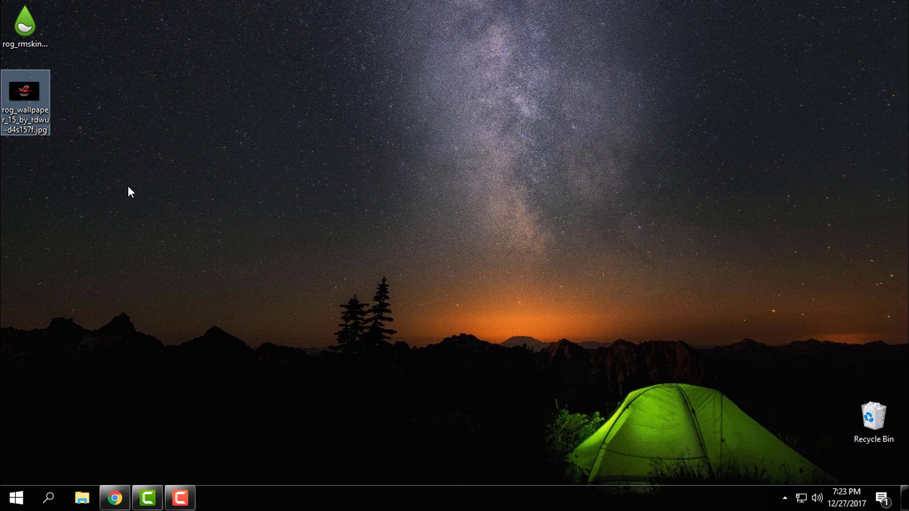
pyautogui.click(47, 52)
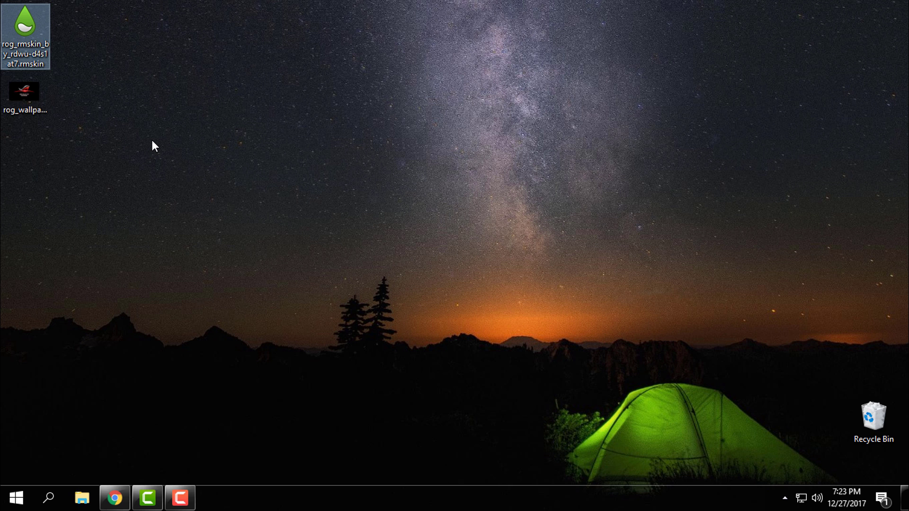
pyautogui.click(115, 497)
pyautogui.click(203, 9)
pyautogui.click(308, 36)
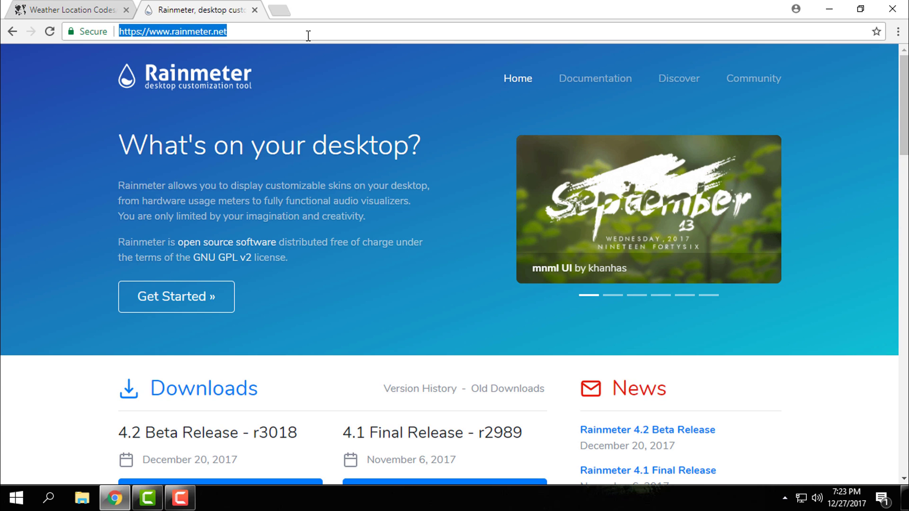
pyautogui.scroll(-4, 361, 230)
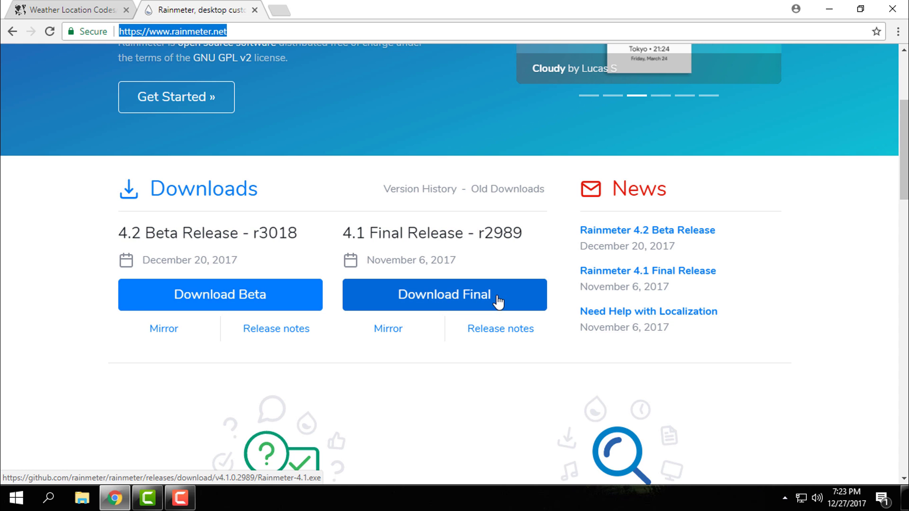
pyautogui.click(830, 14)
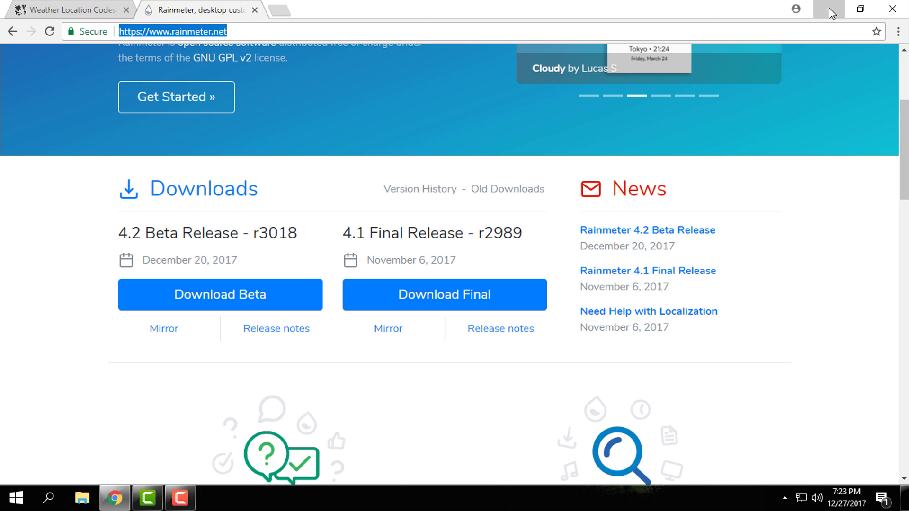
# Set the rog_wallpaper_15 image as the desktop background from Photos and close the viewer
pyautogui.doubleClick(24, 110)
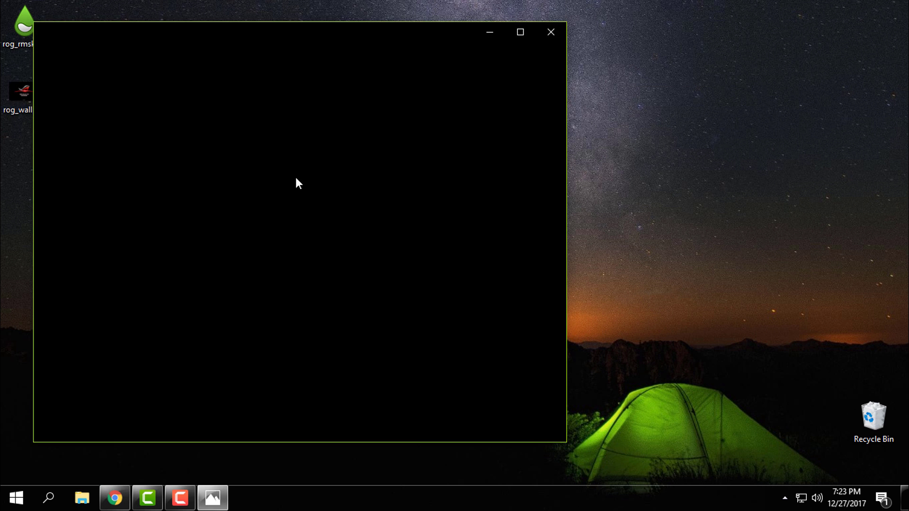
pyautogui.rightClick(251, 166)
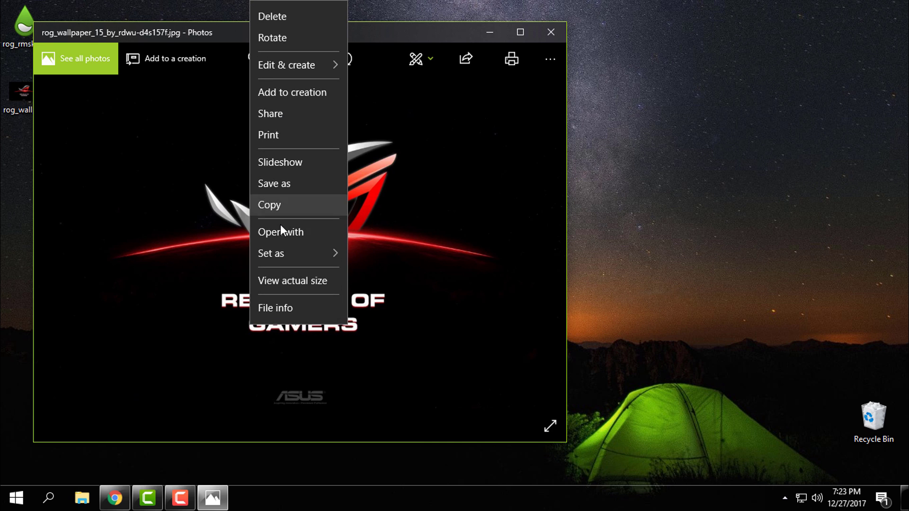
pyautogui.moveTo(292, 253)
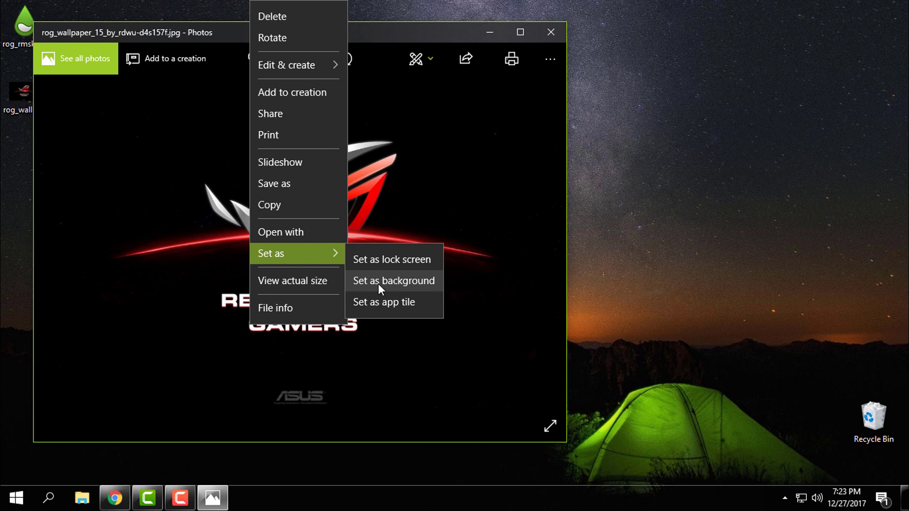
pyautogui.click(422, 280)
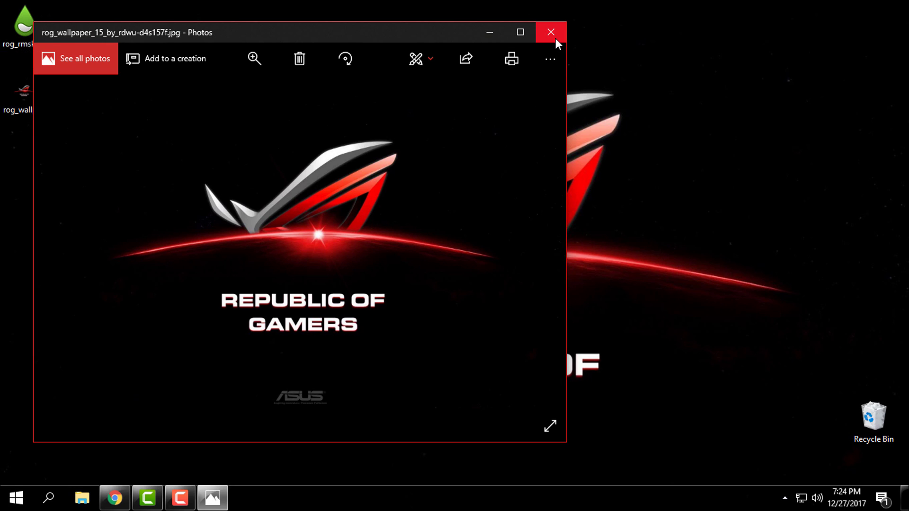
pyautogui.click(556, 38)
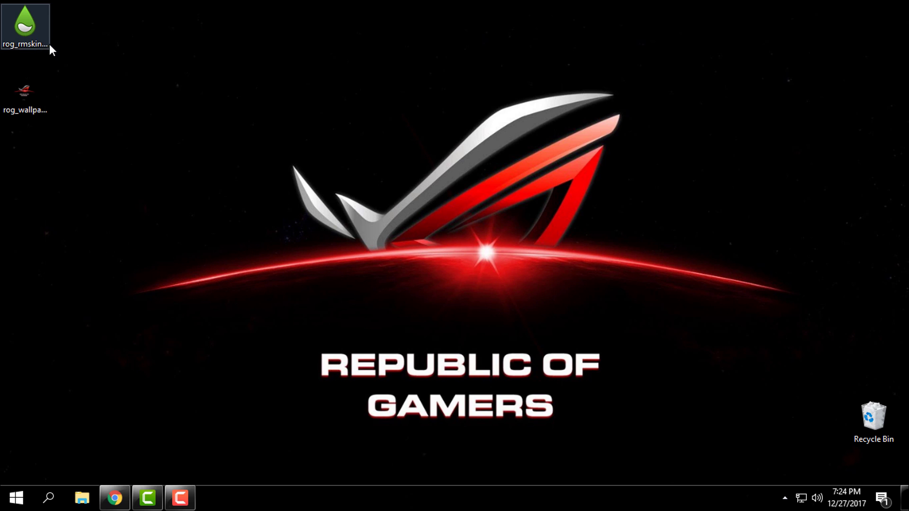
# Install the rog_rmskin package through the Rainmeter Skin Installer
pyautogui.click(47, 43)
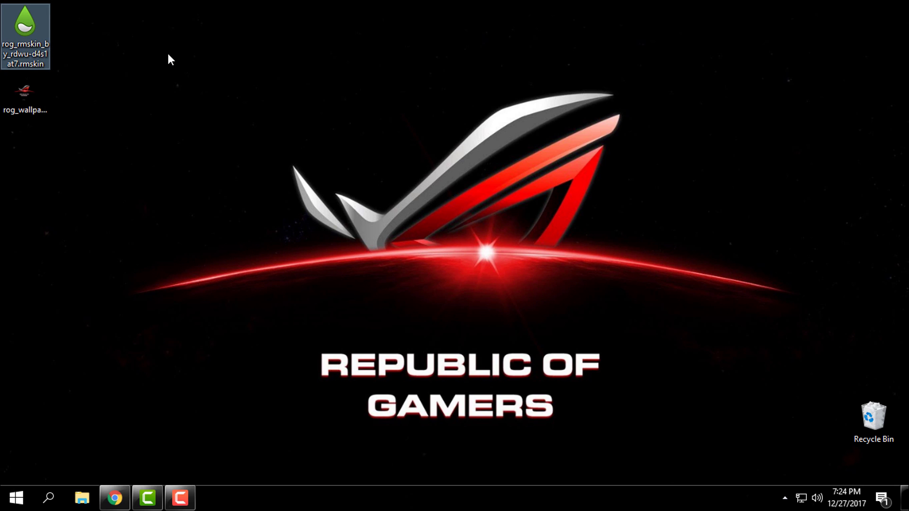
pyautogui.doubleClick(35, 29)
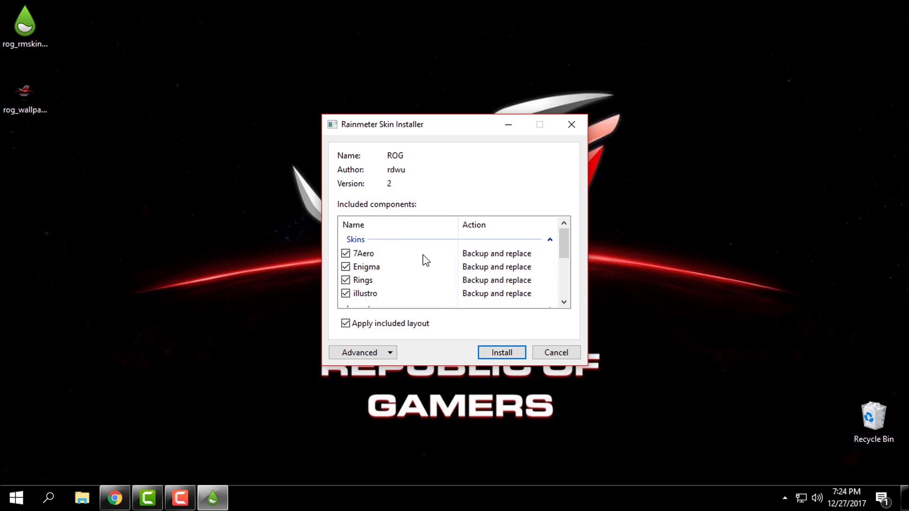
pyautogui.click(502, 354)
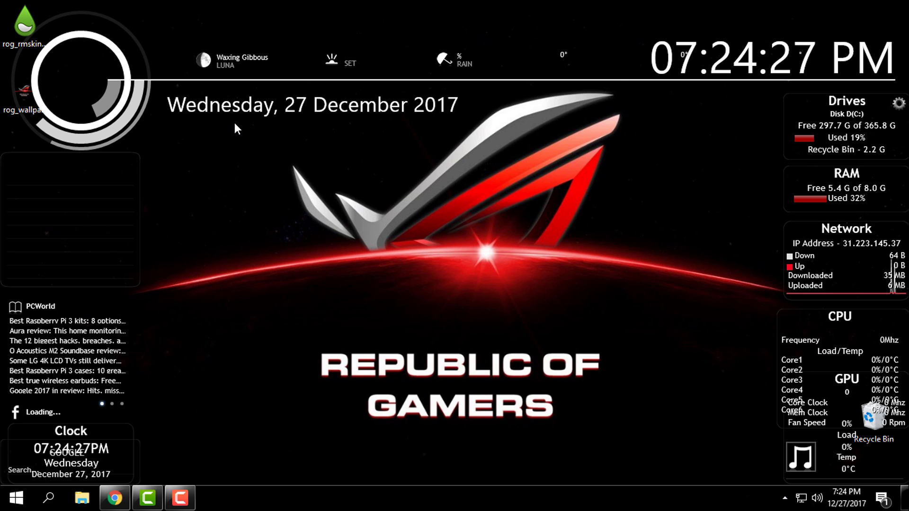
# Remove the illustro feeds, PCWorld news reader and Facebook reader widgets from the desktop
pyautogui.rightClick(101, 187)
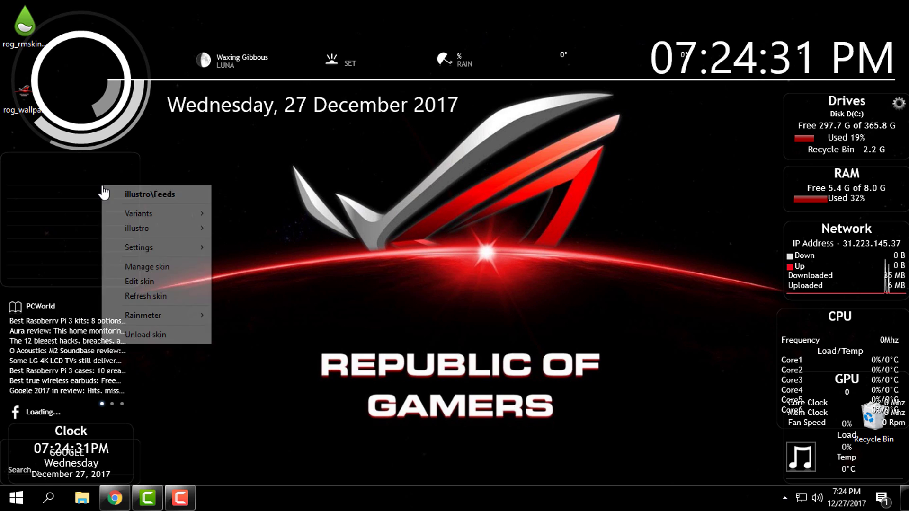
pyautogui.click(162, 333)
pyautogui.rightClick(56, 307)
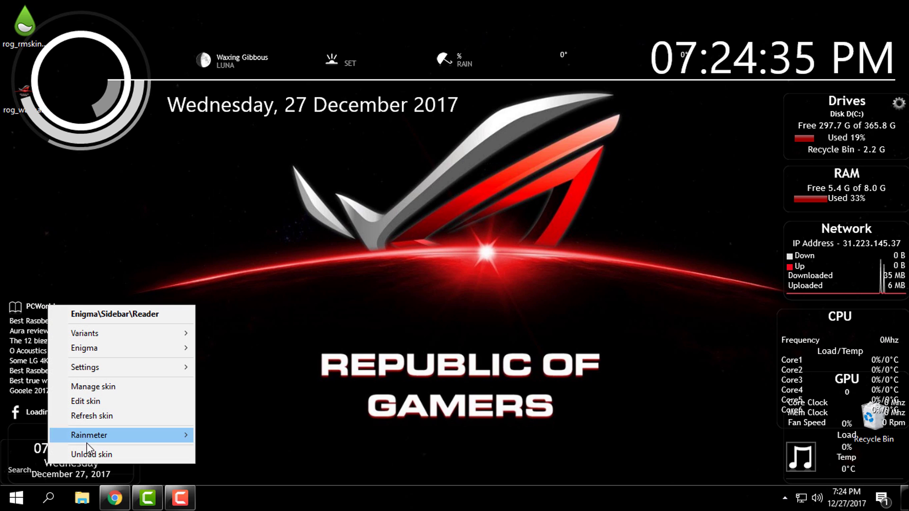
pyautogui.click(112, 453)
pyautogui.moveTo(46, 419); pyautogui.dragTo(100, 317)
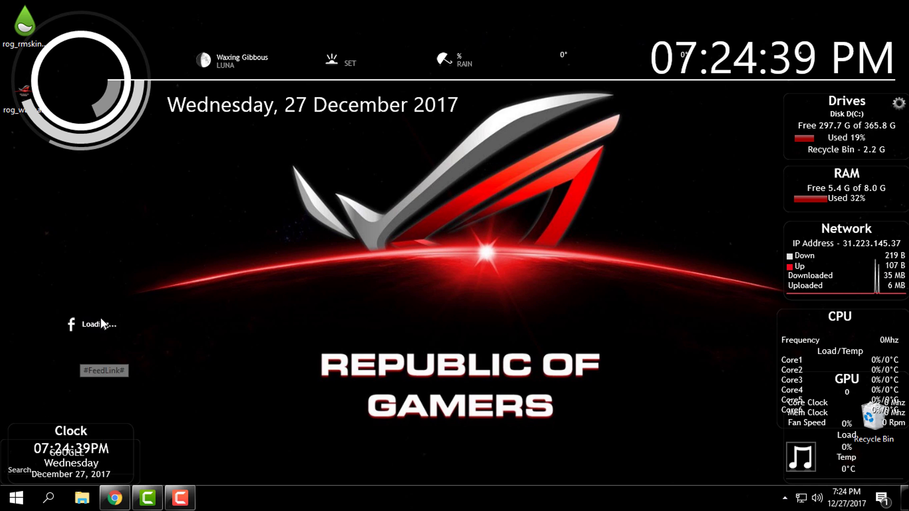
pyautogui.rightClick(100, 318)
pyautogui.click(147, 469)
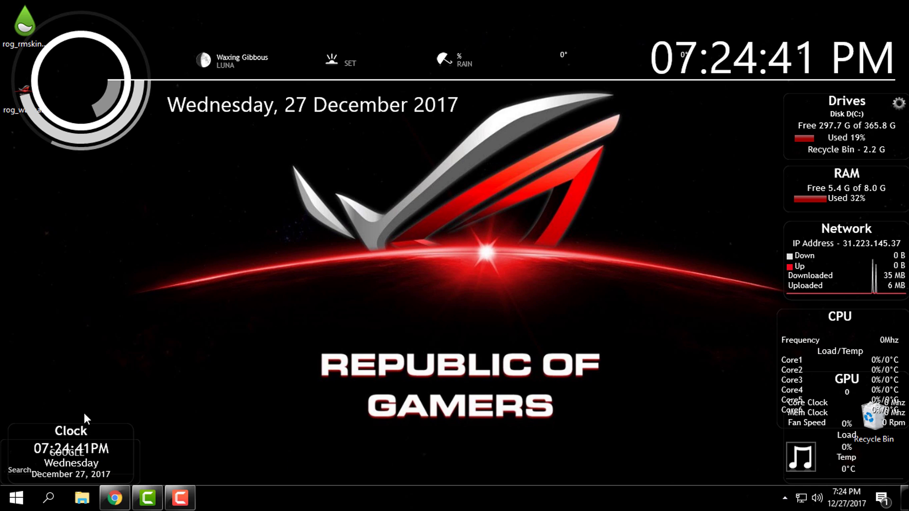
# Rearrange the Clock, Google search, CPU, GPU and music player widgets around the desktop
pyautogui.moveTo(42, 428); pyautogui.dragTo(35, 310)
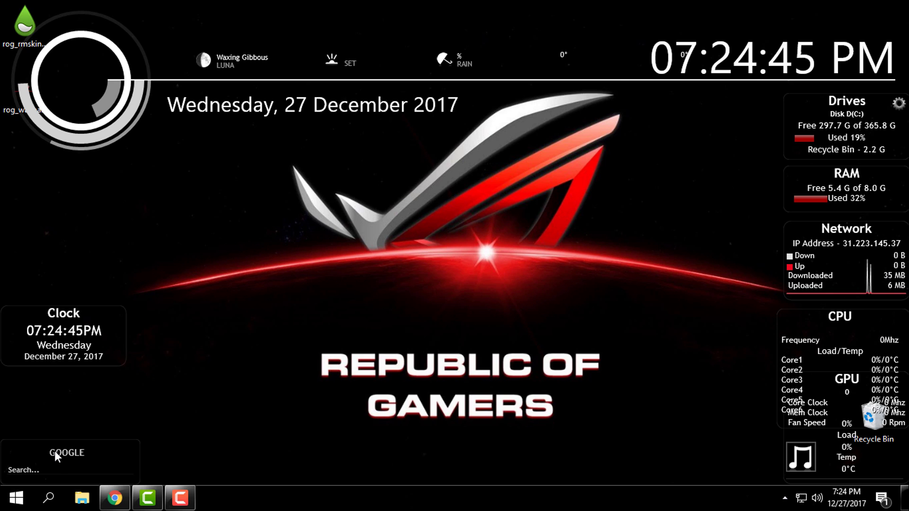
pyautogui.moveTo(24, 466); pyautogui.dragTo(21, 443)
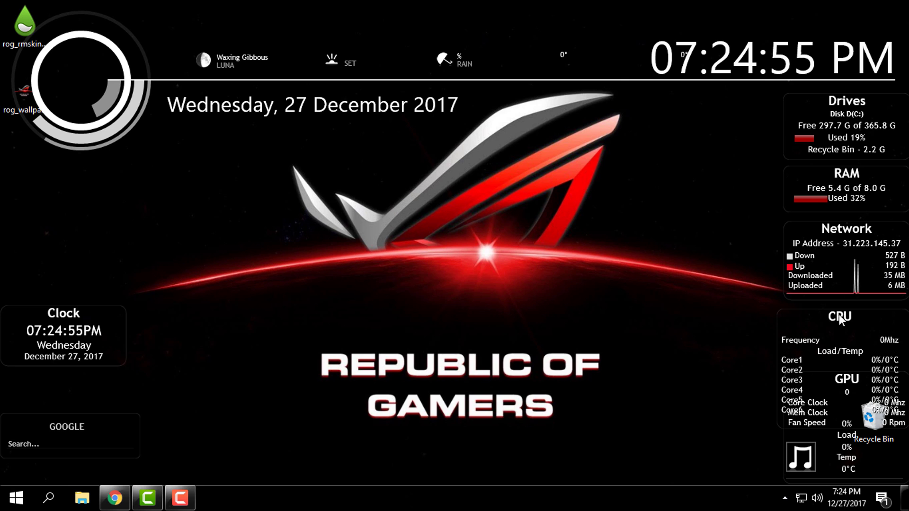
pyautogui.moveTo(837, 314); pyautogui.dragTo(620, 293)
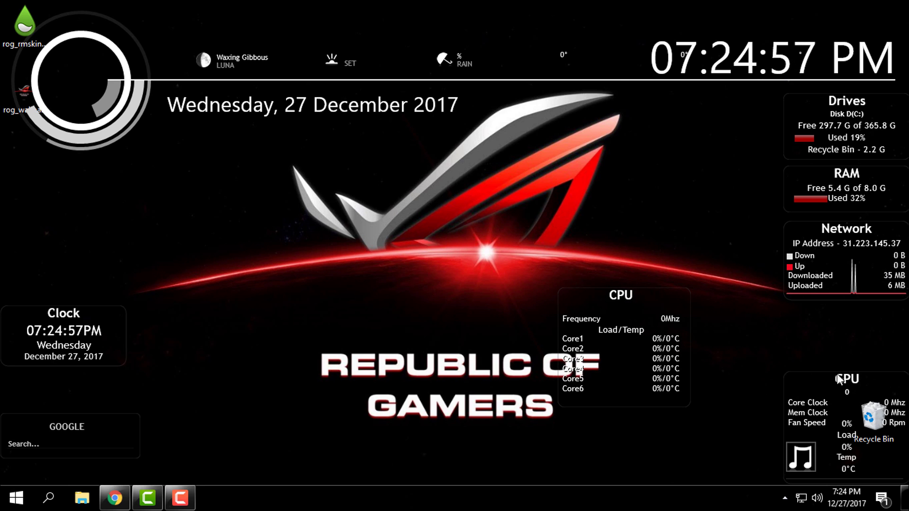
pyautogui.moveTo(838, 377); pyautogui.dragTo(847, 306)
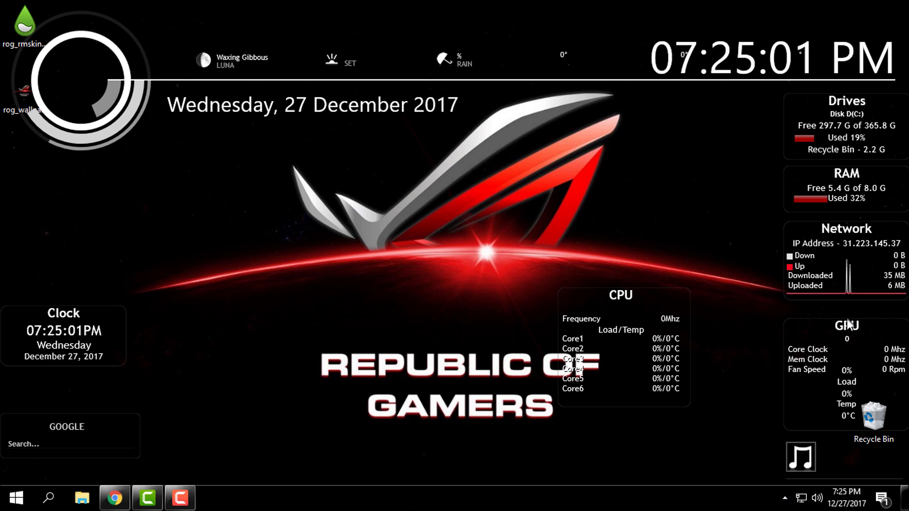
pyautogui.moveTo(845, 318); pyautogui.dragTo(846, 322)
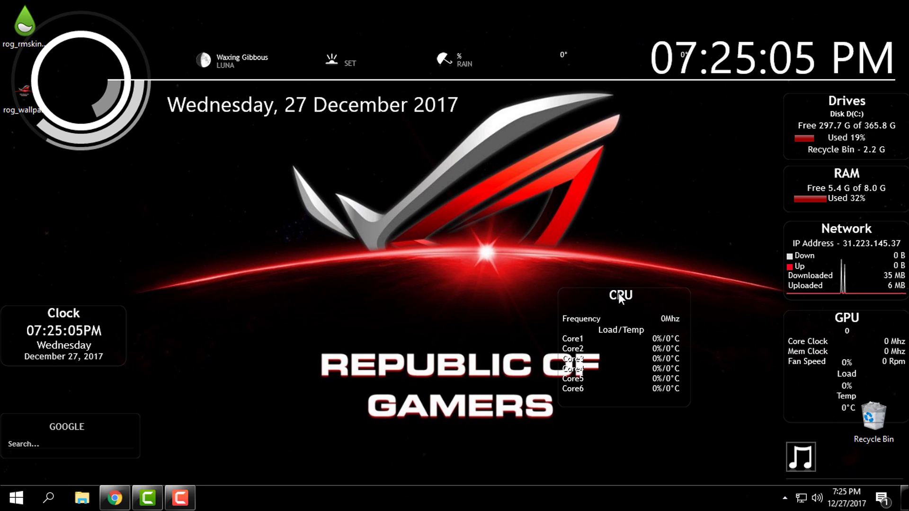
pyautogui.moveTo(618, 296); pyautogui.dragTo(13, 173)
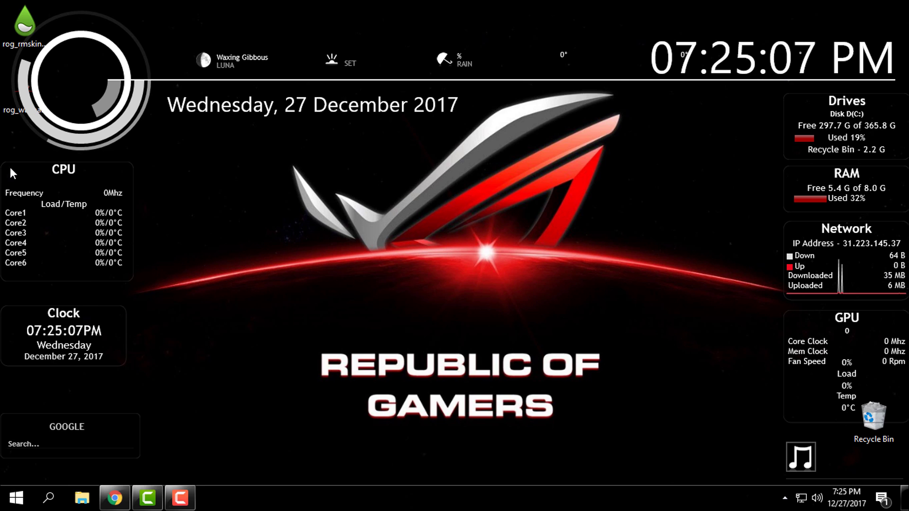
pyautogui.moveTo(801, 457); pyautogui.dragTo(433, 444)
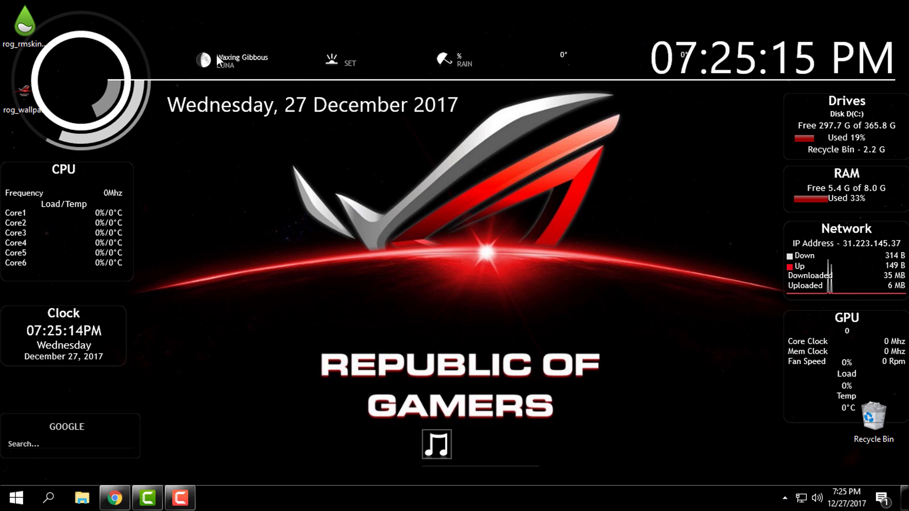
# Shift the moon, rain and temperature weather widgets left along the top bar, clear of the clock
pyautogui.moveTo(218, 59); pyautogui.dragTo(199, 57)
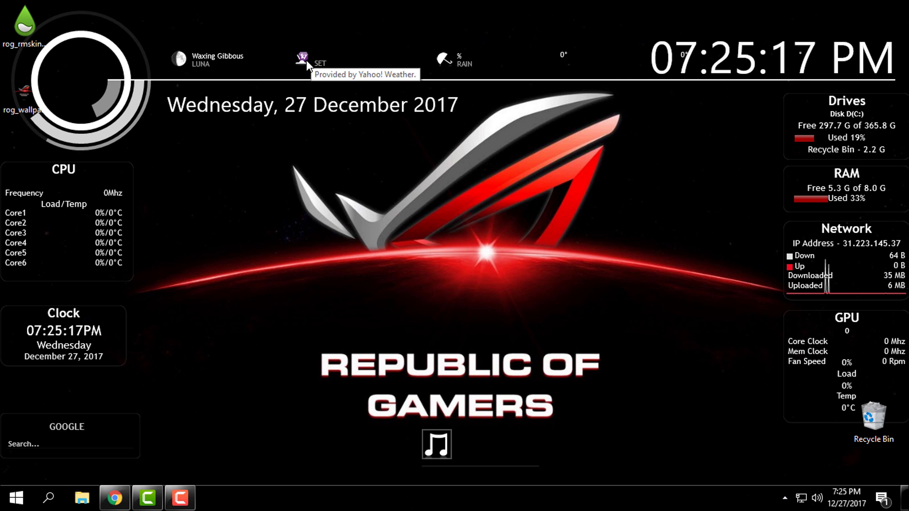
pyautogui.moveTo(437, 57); pyautogui.dragTo(382, 62)
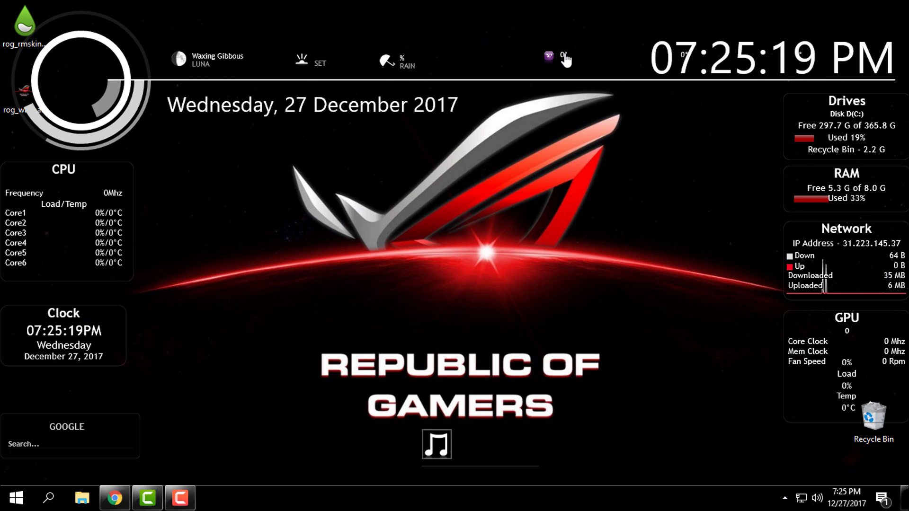
pyautogui.moveTo(556, 54); pyautogui.dragTo(467, 58)
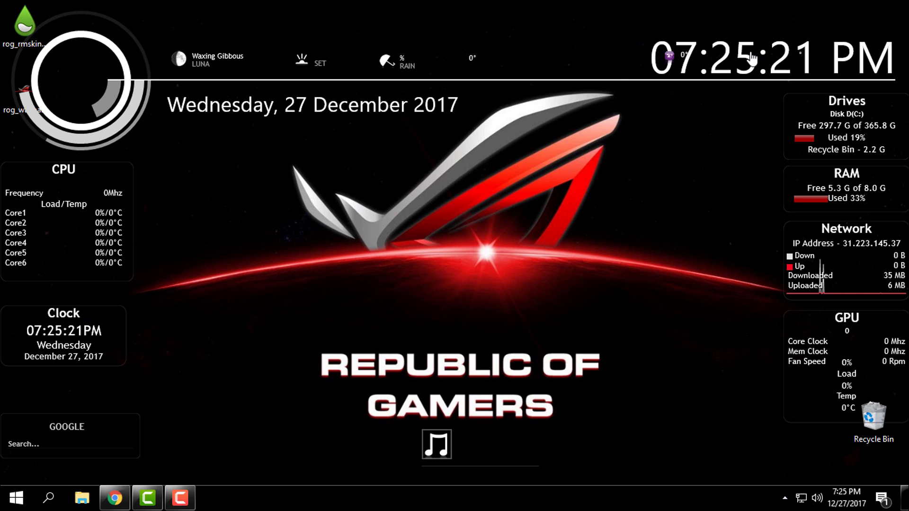
pyautogui.moveTo(673, 57); pyautogui.dragTo(547, 59)
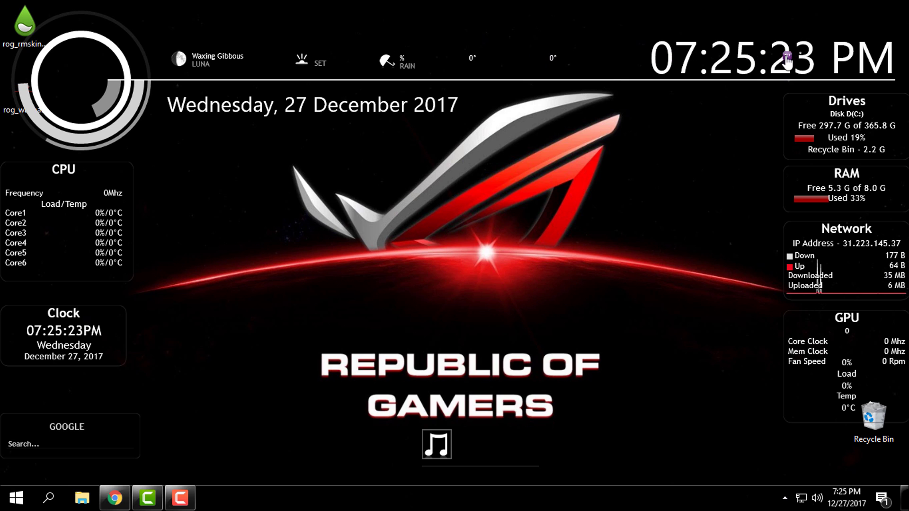
pyautogui.moveTo(787, 61); pyautogui.dragTo(614, 55)
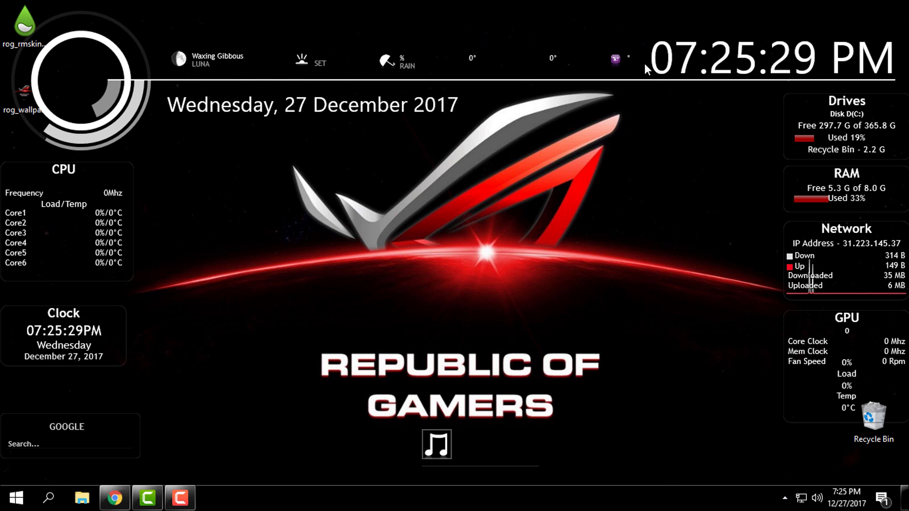
# Load Enigma's Options.ini from the Rainmeter skin manager and move the options panel up and left
pyautogui.click(785, 498)
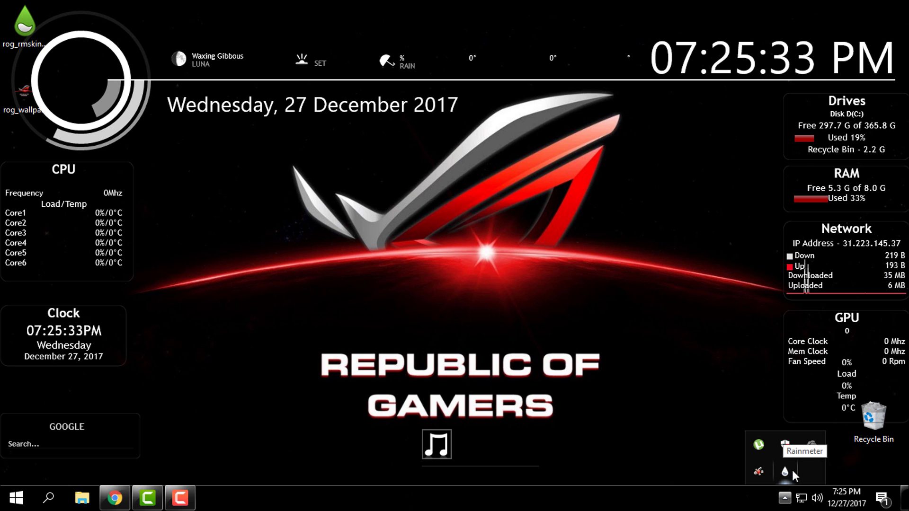
pyautogui.rightClick(786, 471)
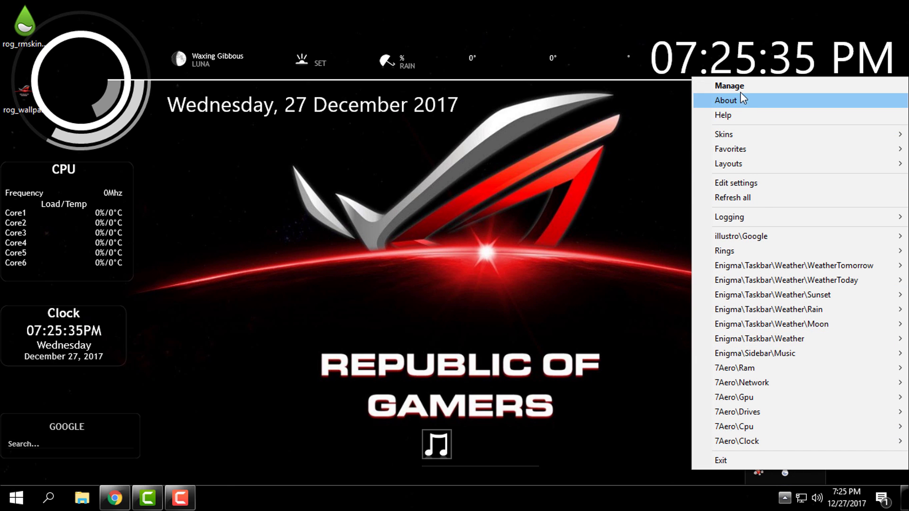
pyautogui.click(739, 86)
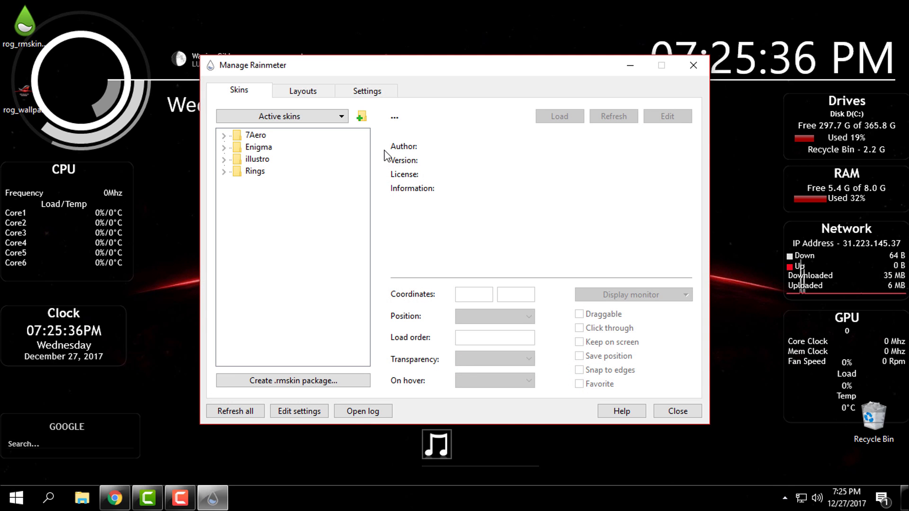
pyautogui.click(224, 148)
pyautogui.click(279, 184)
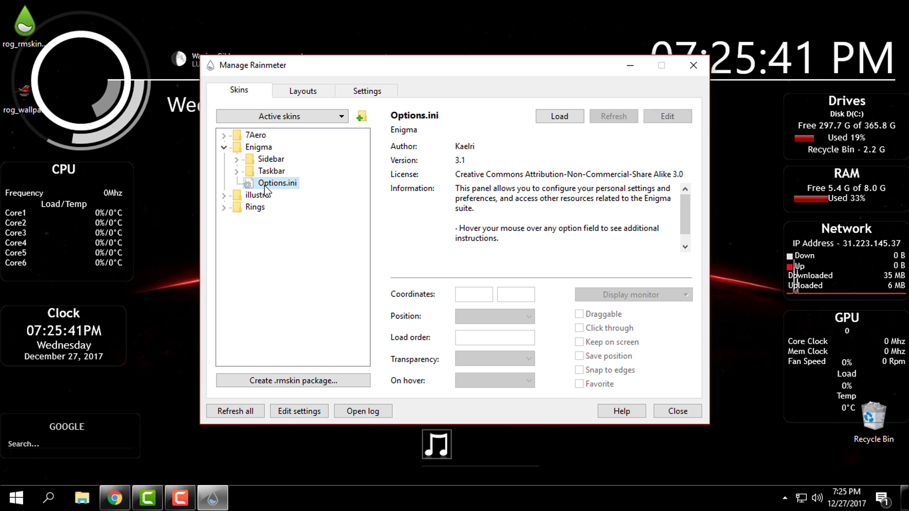
pyautogui.rightClick(279, 186)
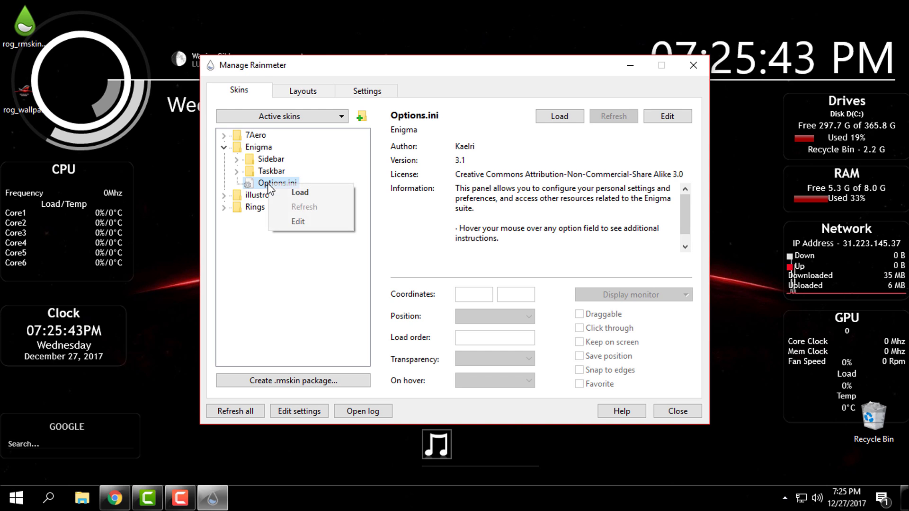
pyautogui.click(292, 192)
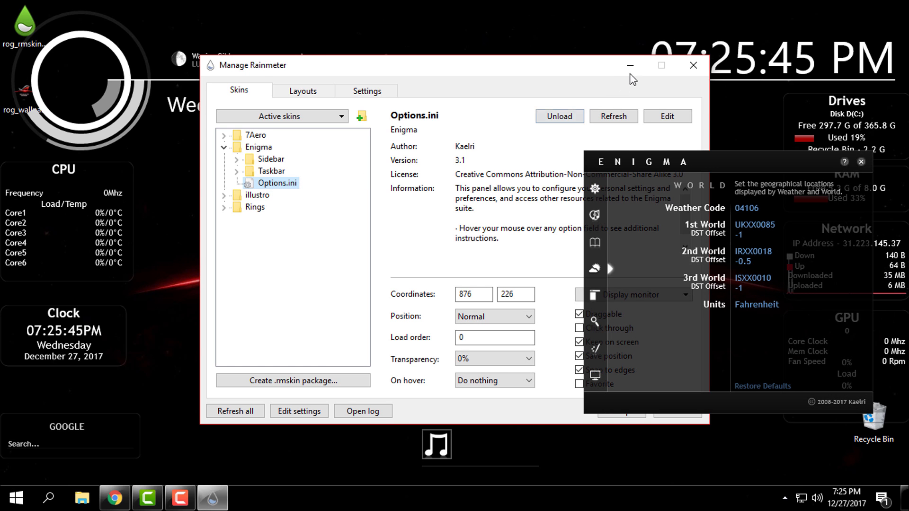
pyautogui.click(631, 68)
pyautogui.moveTo(707, 162); pyautogui.dragTo(622, 139)
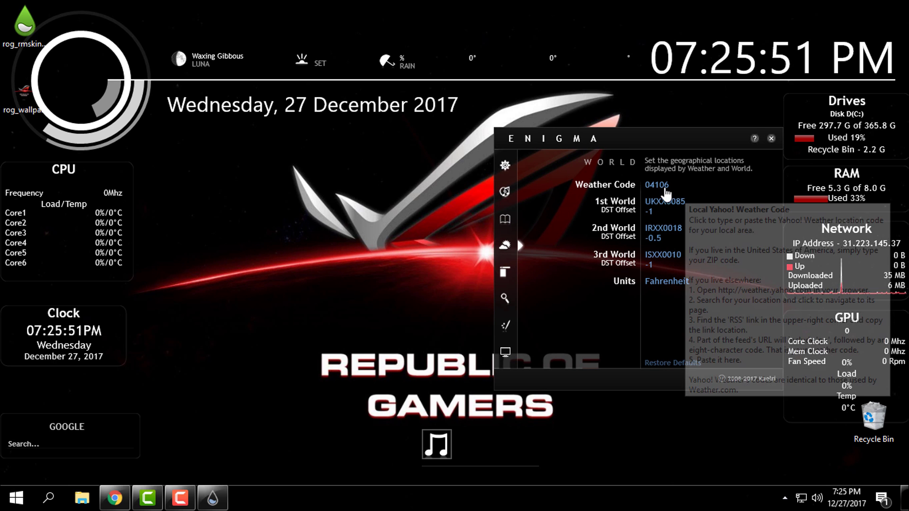
pyautogui.moveTo(624, 189)
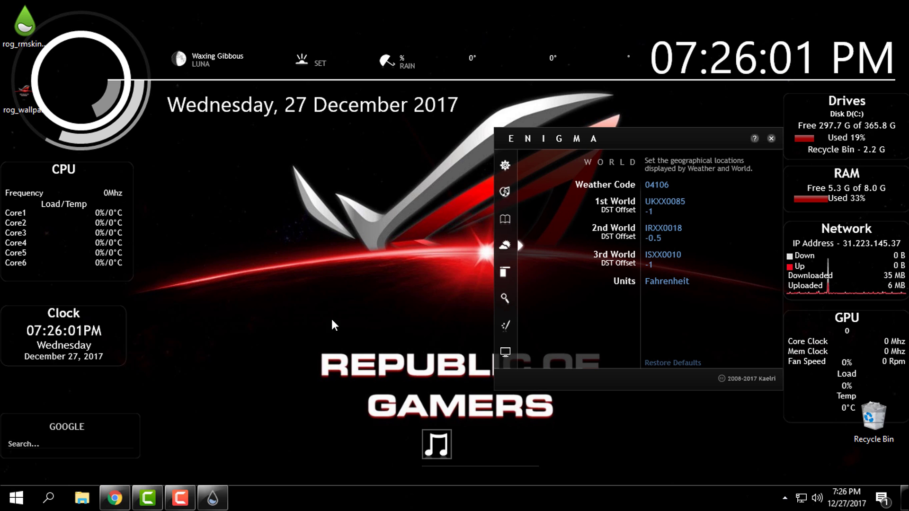
# Switch Chrome to the Weather Location Codes page and scroll down to its search box
pyautogui.click(115, 498)
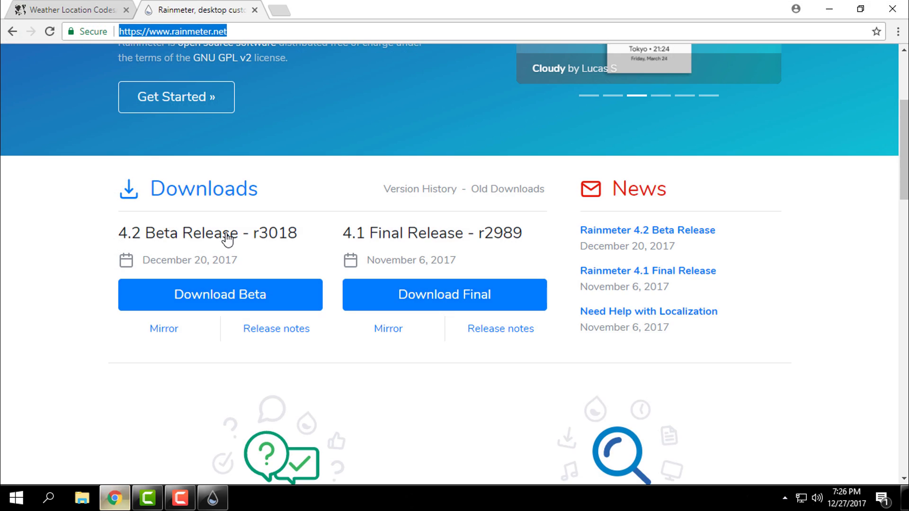
pyautogui.click(98, 9)
pyautogui.click(166, 31)
pyautogui.click(185, 31)
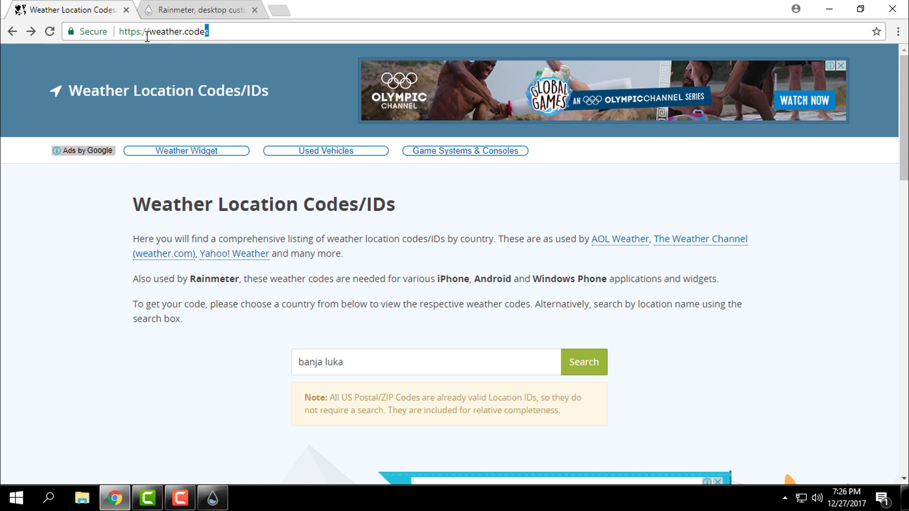
pyautogui.doubleClick(194, 31)
pyautogui.tripleClick(177, 32)
pyautogui.click(178, 32)
pyautogui.click(257, 38)
pyautogui.scroll(-3, 352, 188)
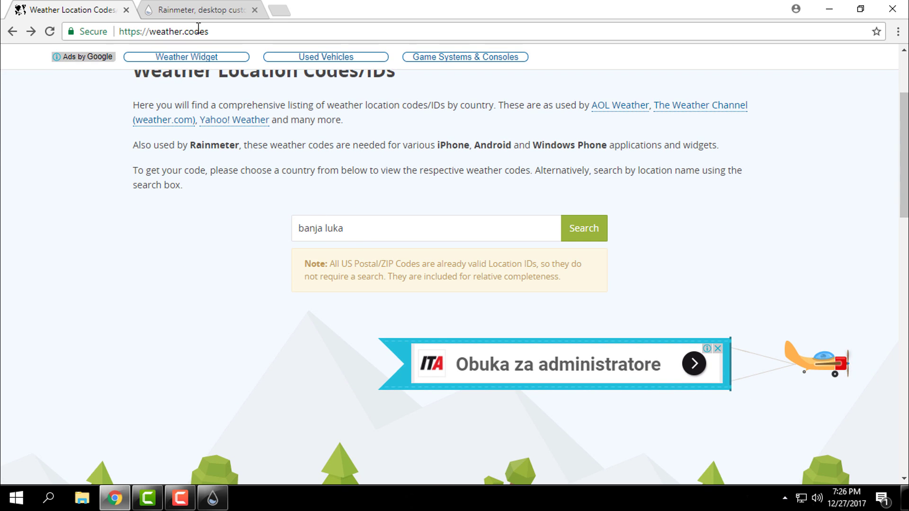
# Search 'banja luka' and copy code BKXX0001 for Banja Luka, Bosnia and Herzegovina
pyautogui.tripleClick(351, 229)
pyautogui.click(359, 228)
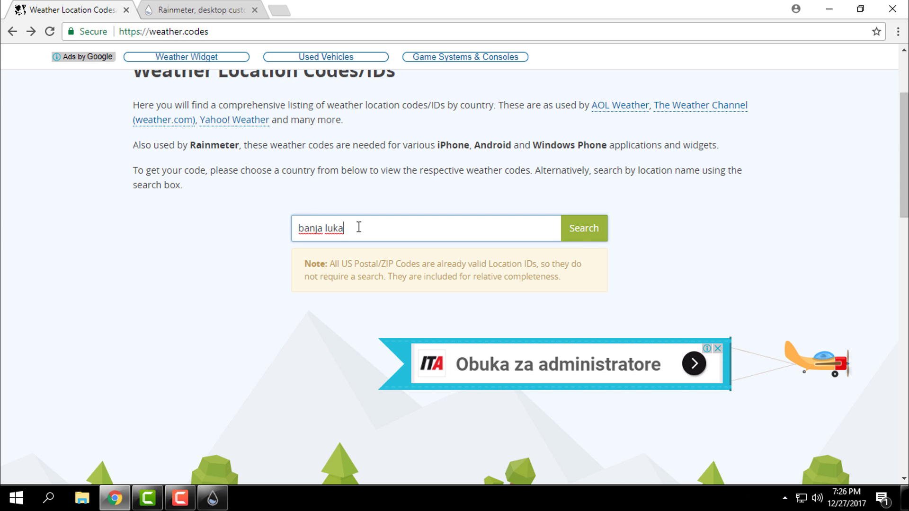
pyautogui.click(585, 229)
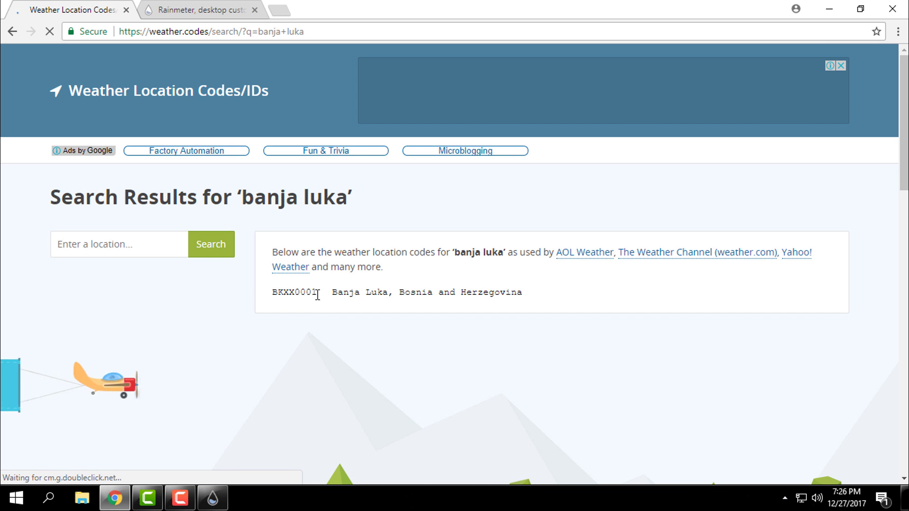
pyautogui.moveTo(317, 293); pyautogui.dragTo(269, 292)
pyautogui.rightClick(307, 298)
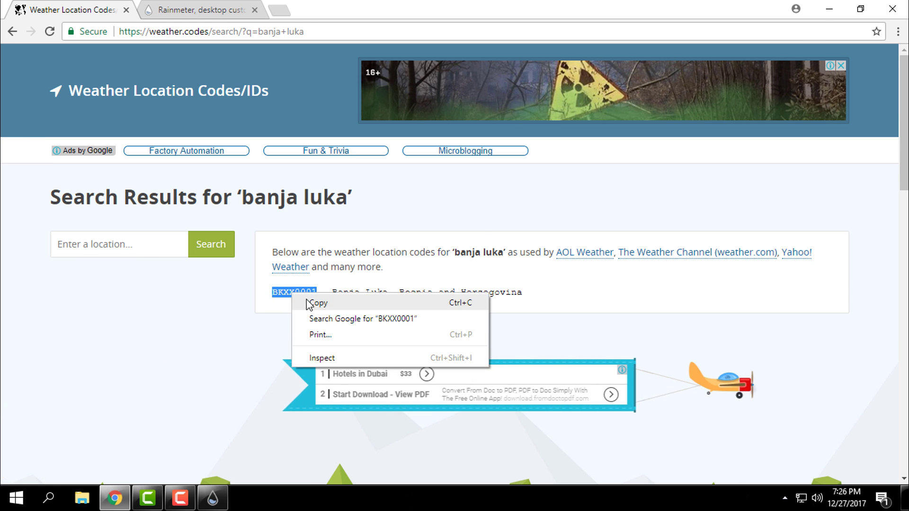
pyautogui.click(322, 303)
# Paste BKXX0001 as the Weather Code in Enigma's World settings
pyautogui.click(829, 8)
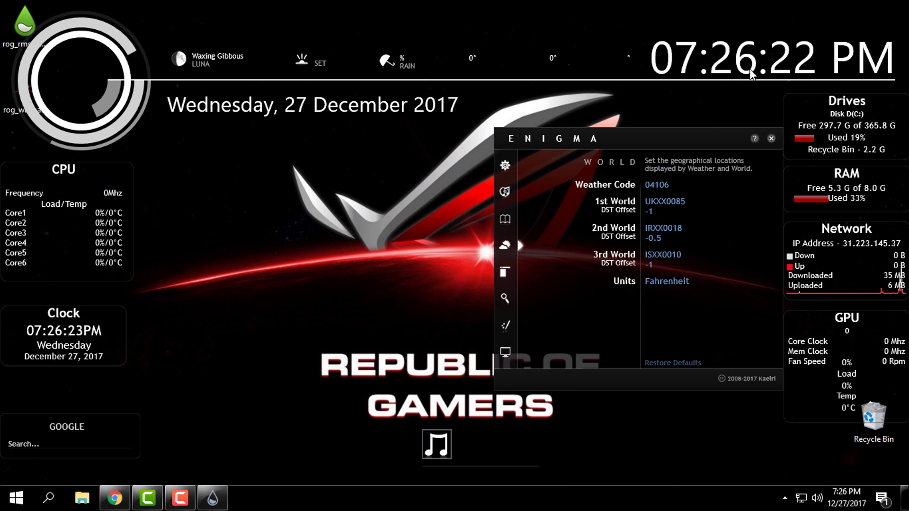
pyautogui.click(661, 192)
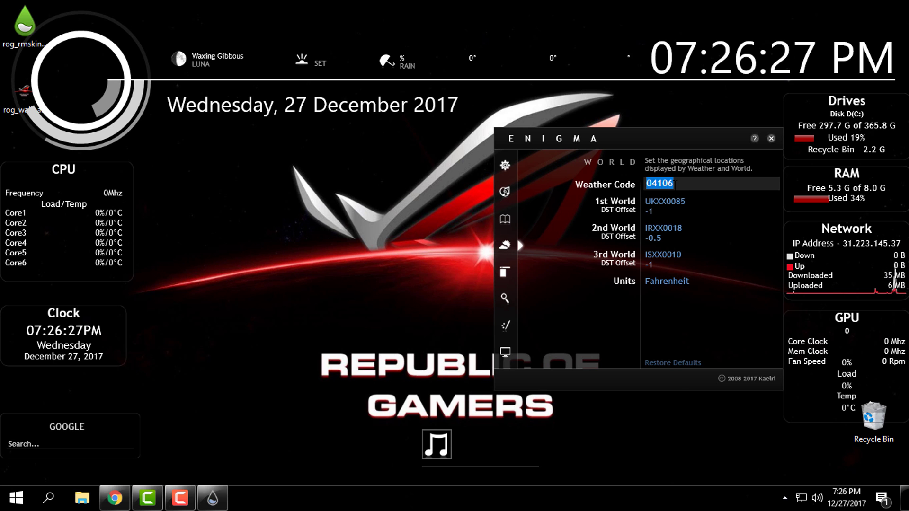
pyautogui.rightClick(674, 183)
pyautogui.click(700, 241)
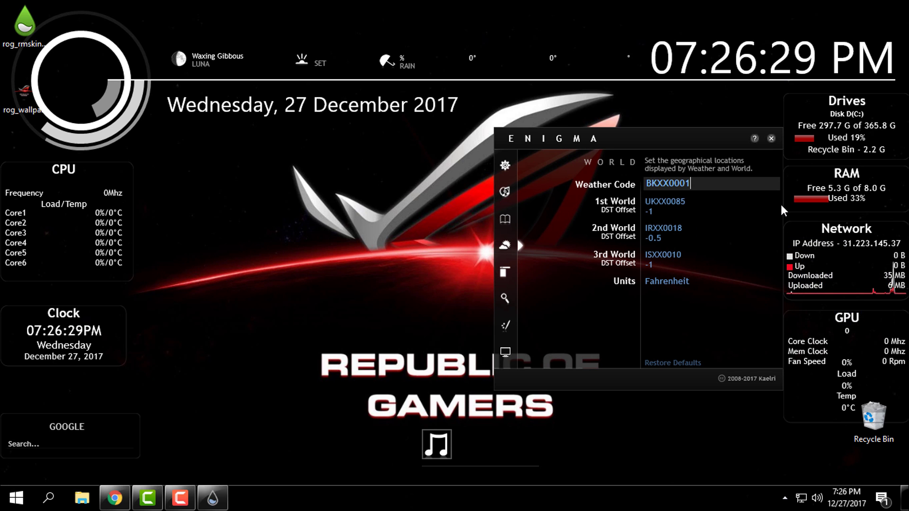
pyautogui.press('Return')
# Paste BKXX0001 as the 2nd World location code
pyautogui.click(655, 204)
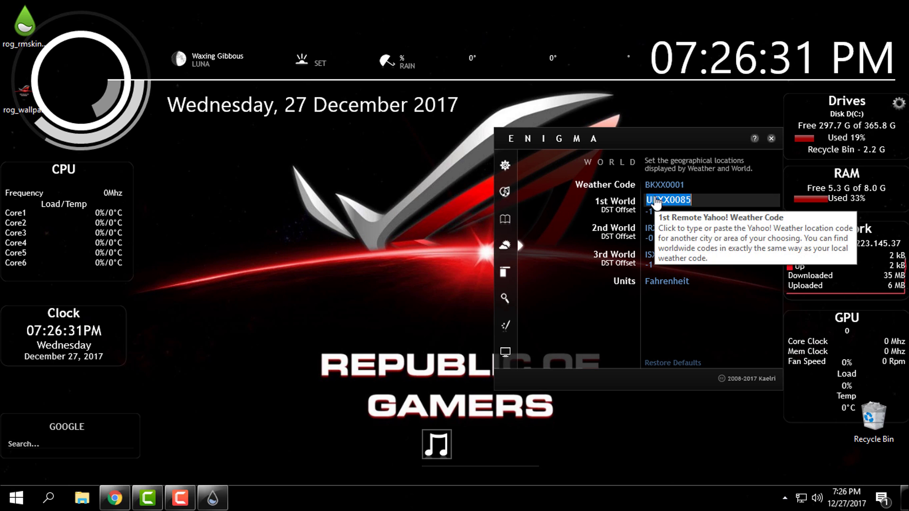
pyautogui.rightClick(656, 200)
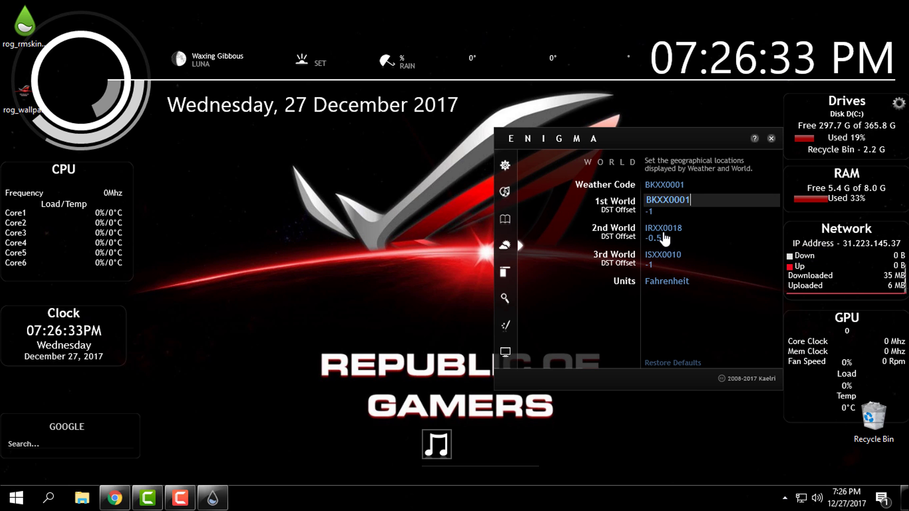
pyautogui.click(665, 239)
pyautogui.click(665, 232)
pyautogui.rightClick(666, 228)
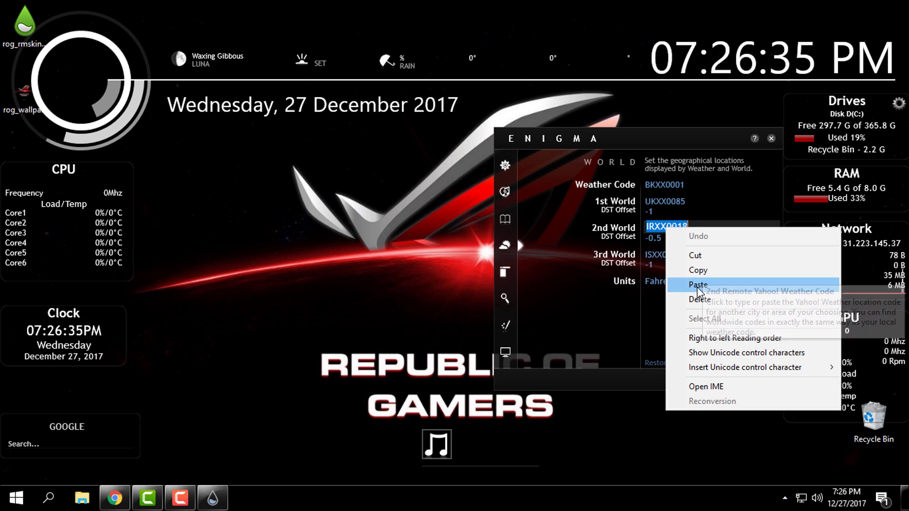
pyautogui.click(698, 285)
pyautogui.press('Return')
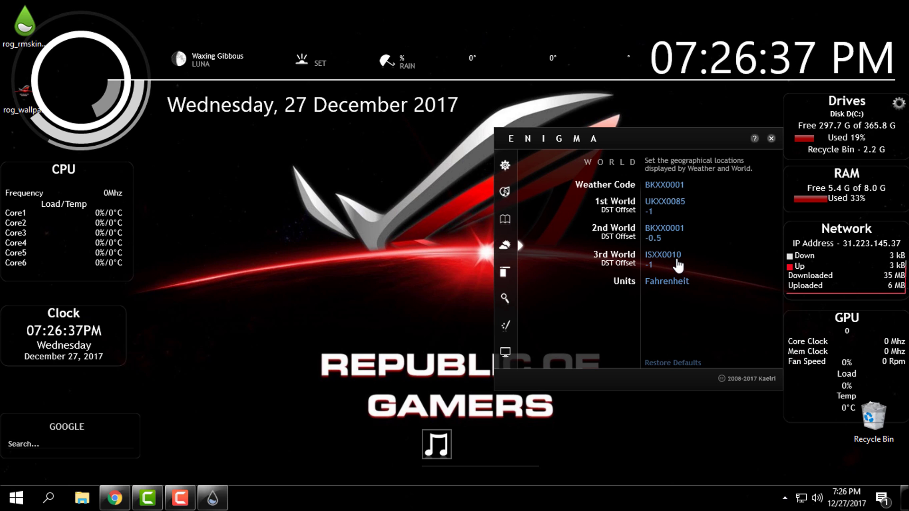
# Paste BKXX0001 as the 3rd World code and switch the units to Celsius
pyautogui.click(678, 260)
pyautogui.rightClick(672, 256)
pyautogui.click(695, 314)
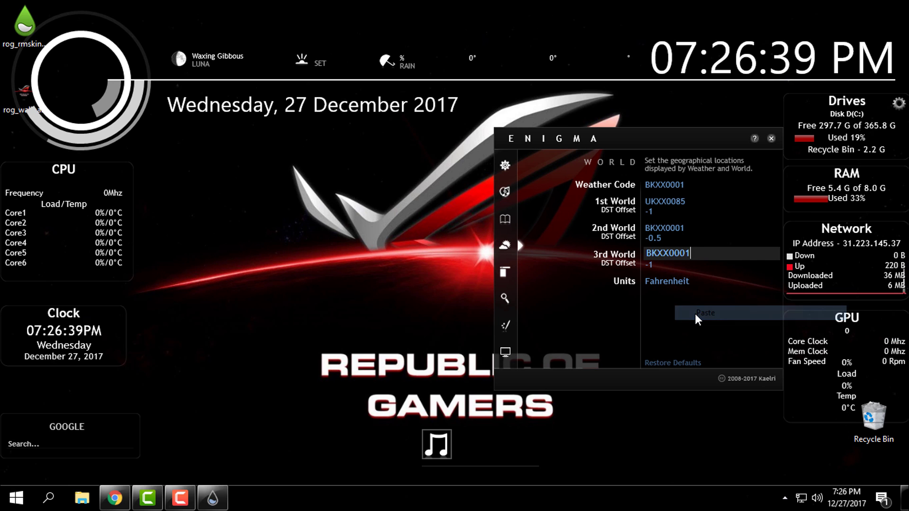
pyautogui.press('Return')
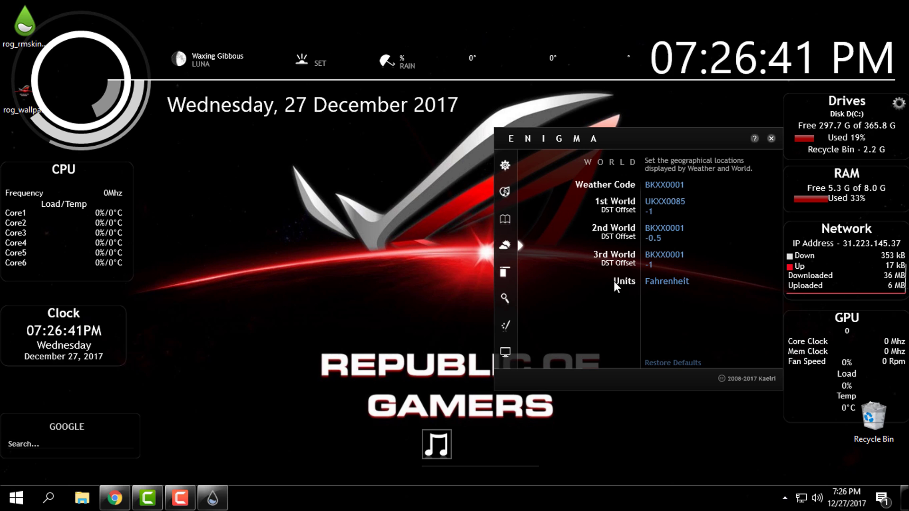
pyautogui.click(674, 283)
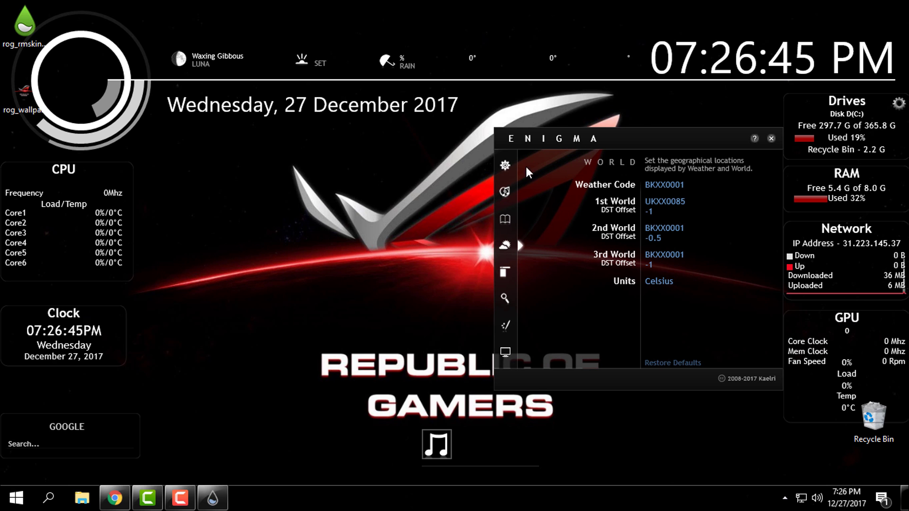
pyautogui.click(506, 165)
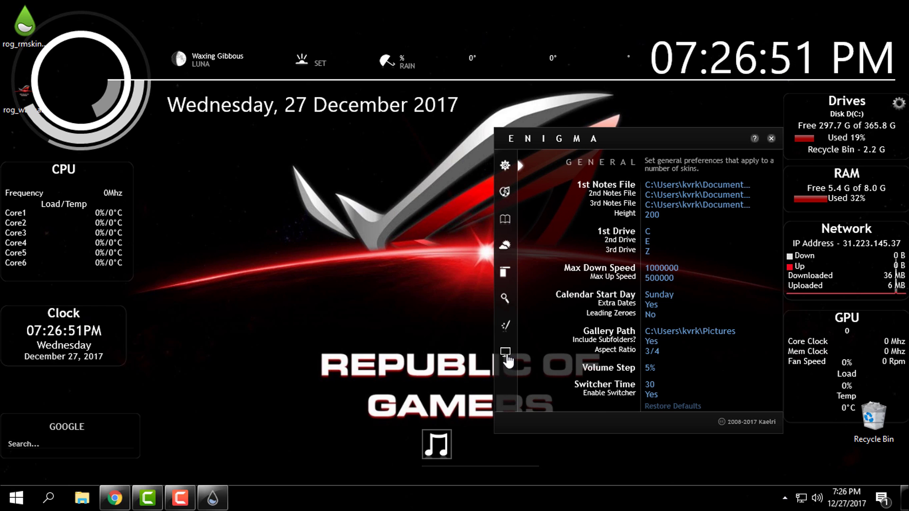
pyautogui.click(506, 357)
pyautogui.click(505, 166)
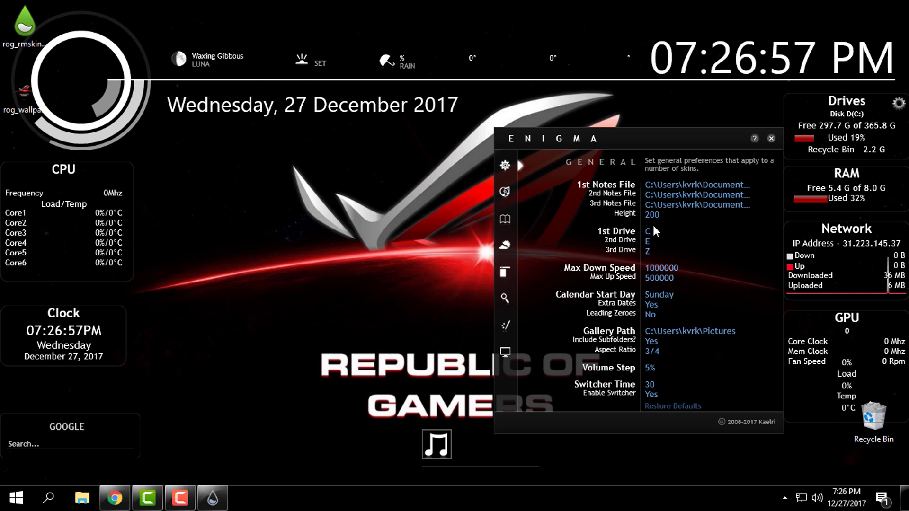
pyautogui.click(505, 191)
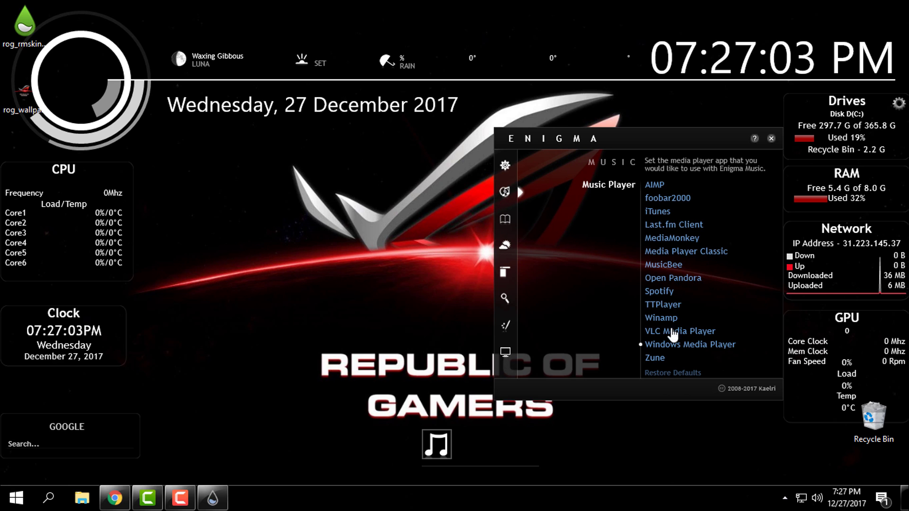
pyautogui.moveTo(462, 452)
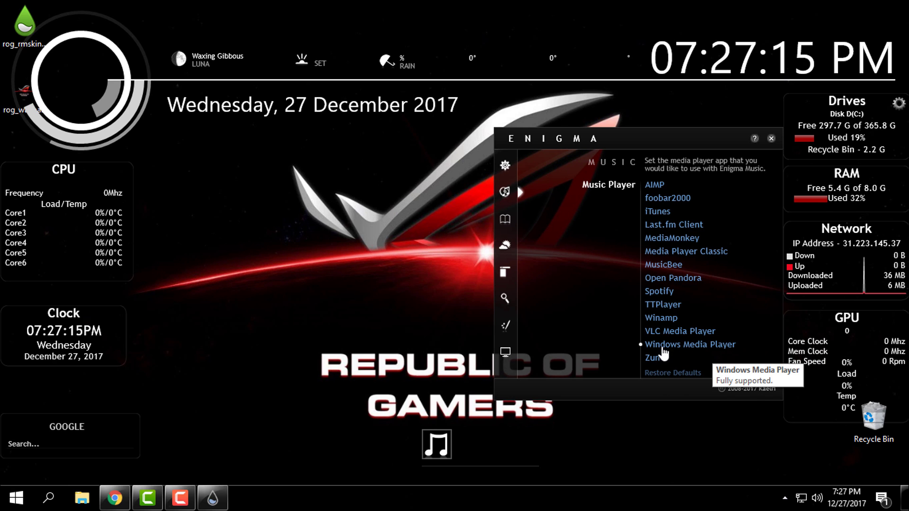
pyautogui.click(516, 212)
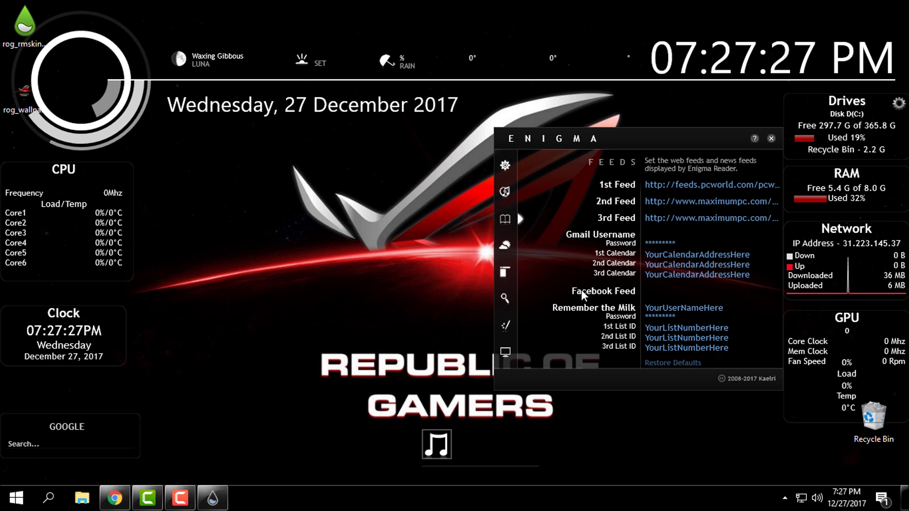
pyautogui.click(506, 248)
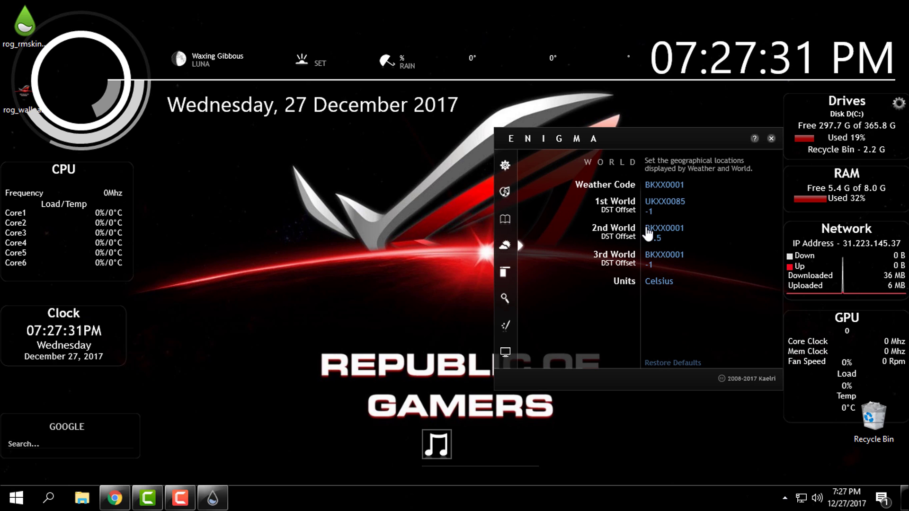
# Paste BKXX0001 as the 1st World location code
pyautogui.click(668, 200)
pyautogui.rightClick(671, 199)
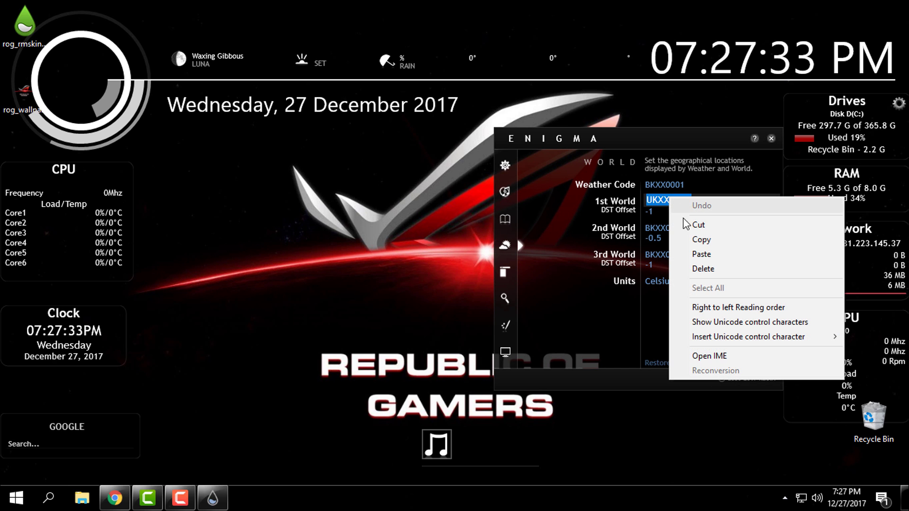
pyautogui.click(701, 251)
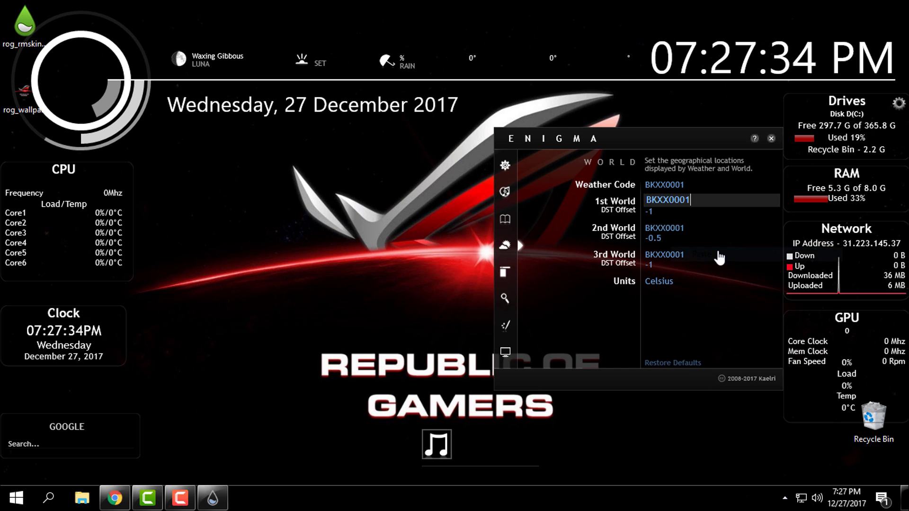
pyautogui.click(772, 274)
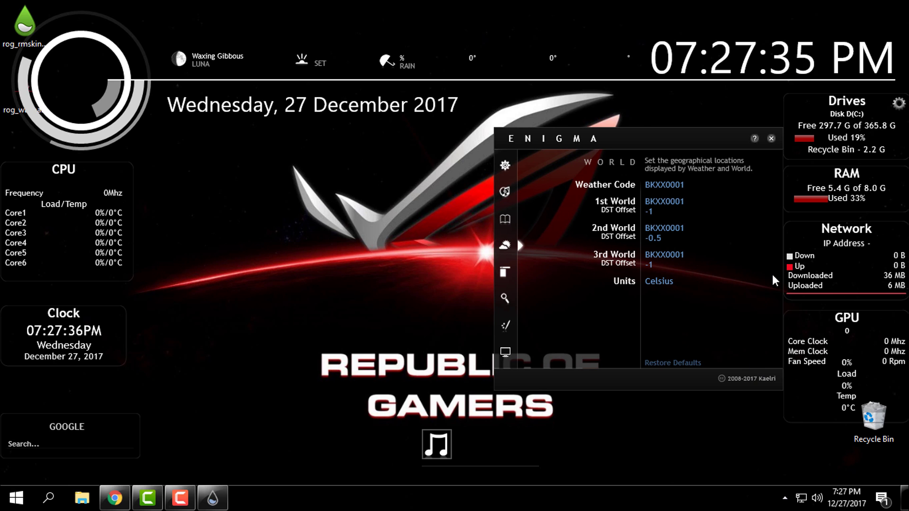
# Look through the Apps, Search, Format and Layout pages, then close the Enigma settings panel
pyautogui.click(505, 271)
pyautogui.click(504, 299)
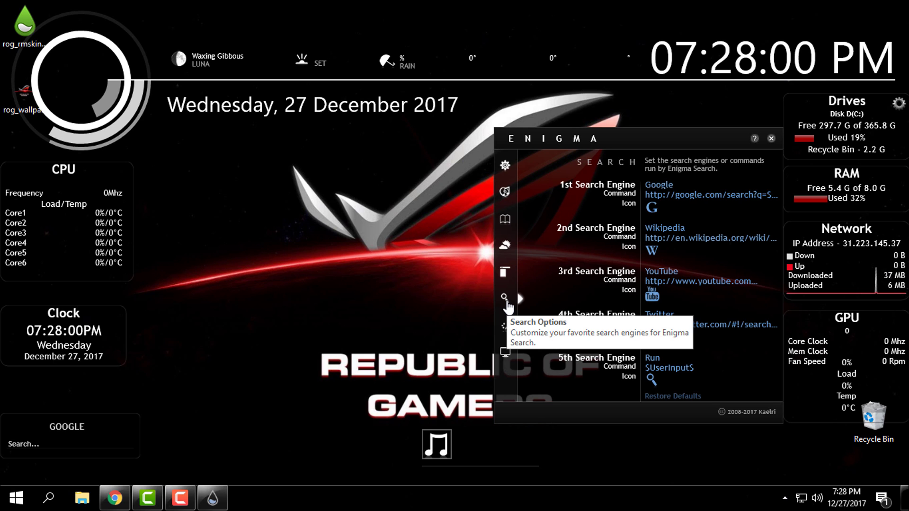
pyautogui.click(506, 327)
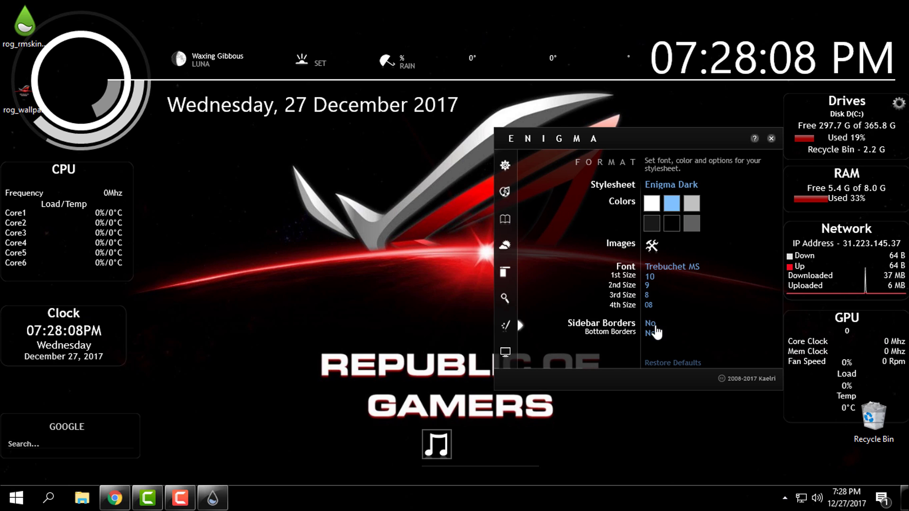
pyautogui.click(506, 352)
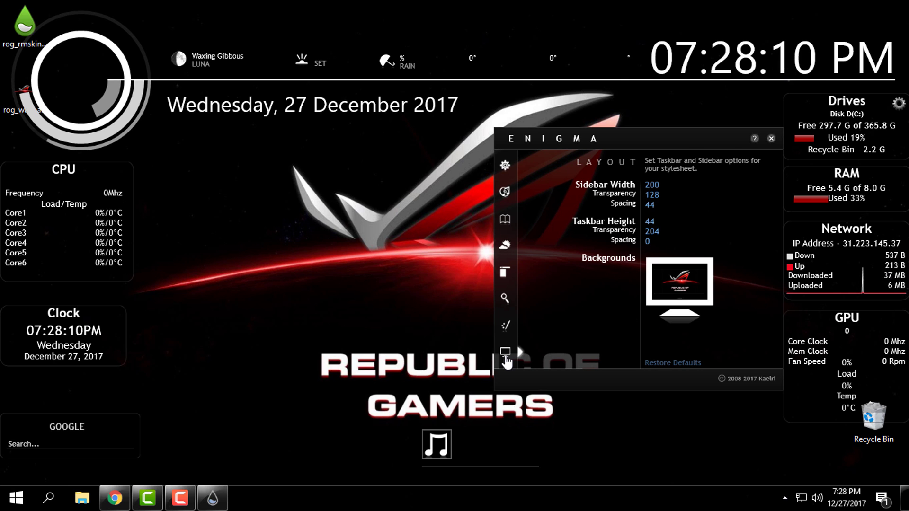
pyautogui.click(772, 139)
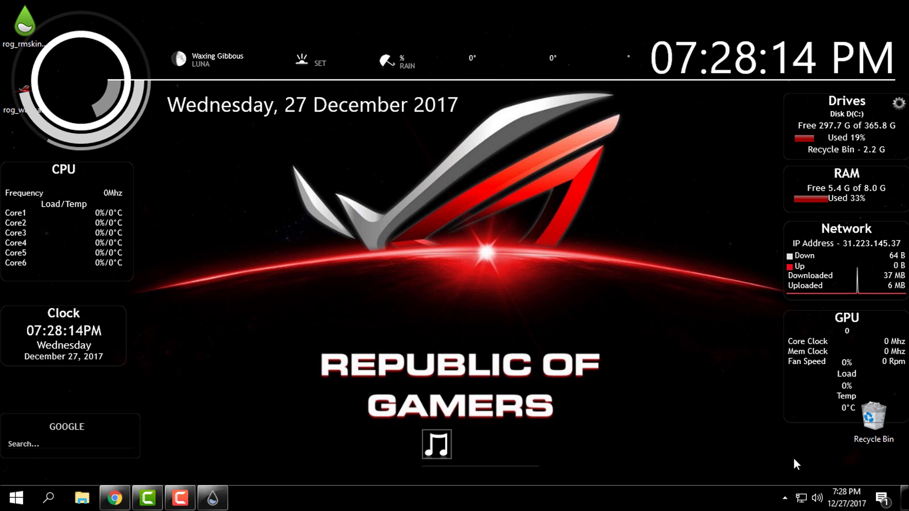
# Refresh all five top-bar weather skins, including WeatherToday and WeatherTomorrow
pyautogui.rightClick(301, 66)
pyautogui.click(356, 175)
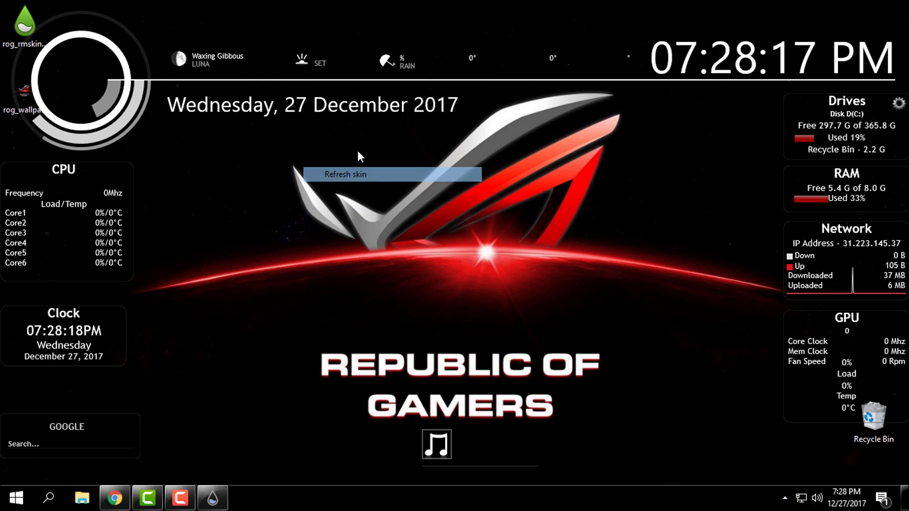
pyautogui.rightClick(381, 64)
pyautogui.click(440, 175)
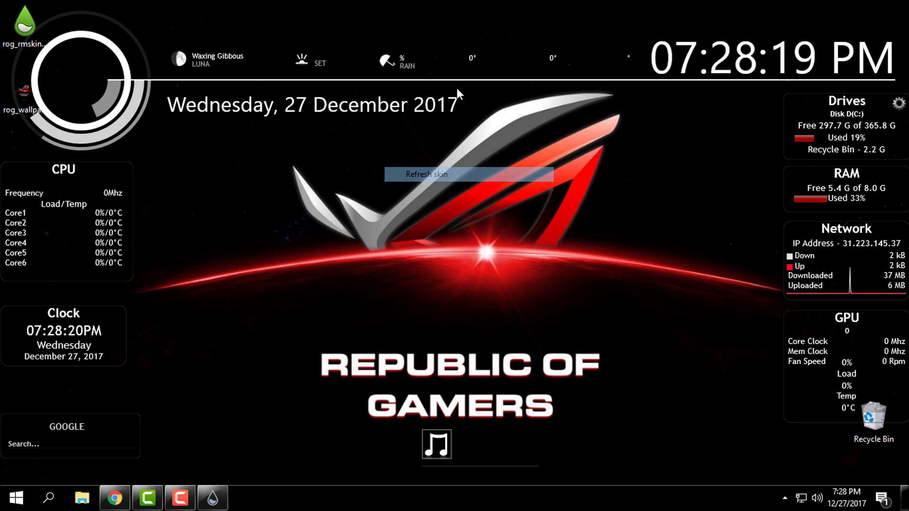
pyautogui.rightClick(464, 63)
pyautogui.click(502, 171)
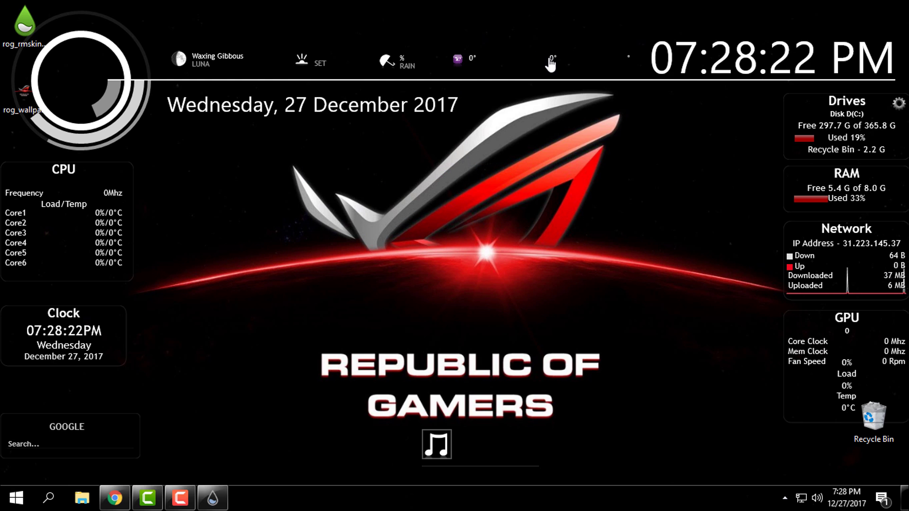
pyautogui.rightClick(548, 60)
pyautogui.moveTo(599, 189)
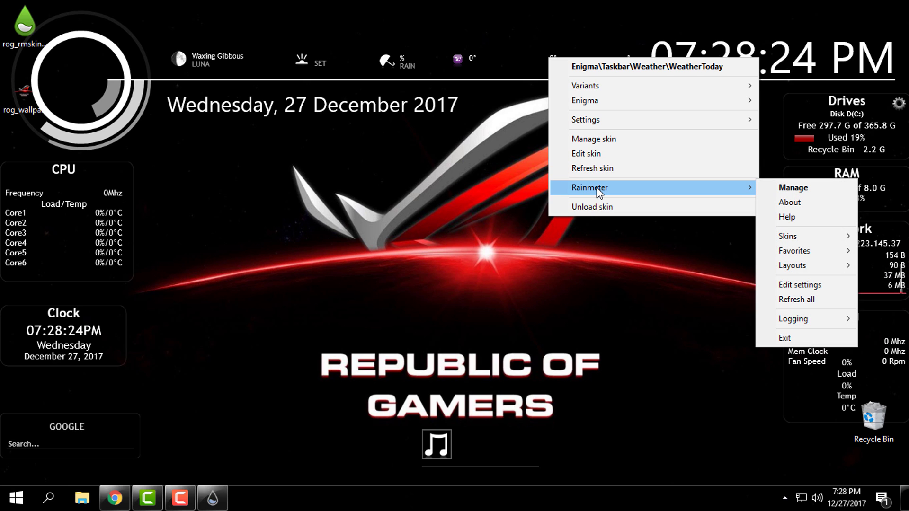
pyautogui.click(600, 169)
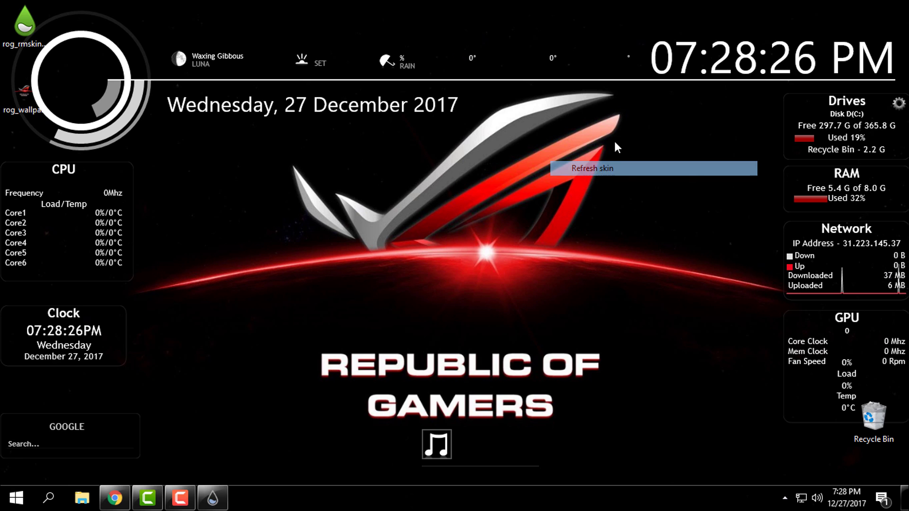
pyautogui.rightClick(626, 61)
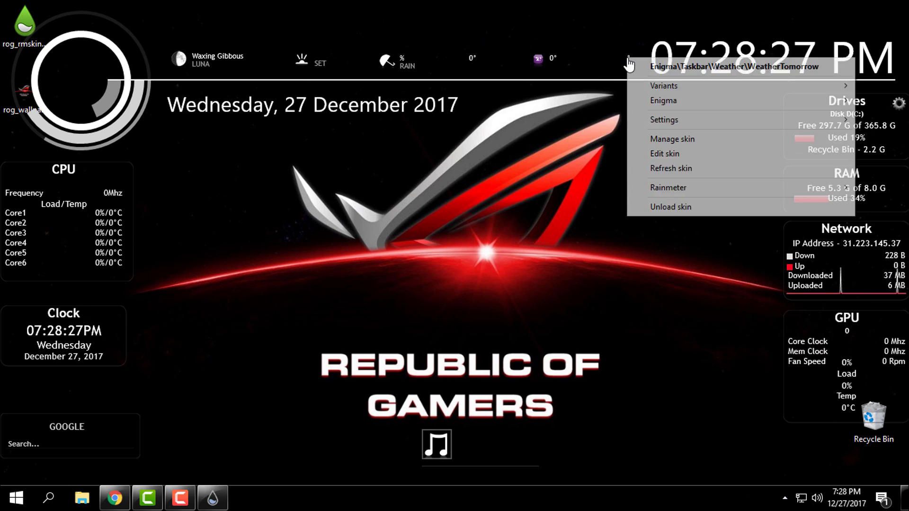
pyautogui.click(655, 173)
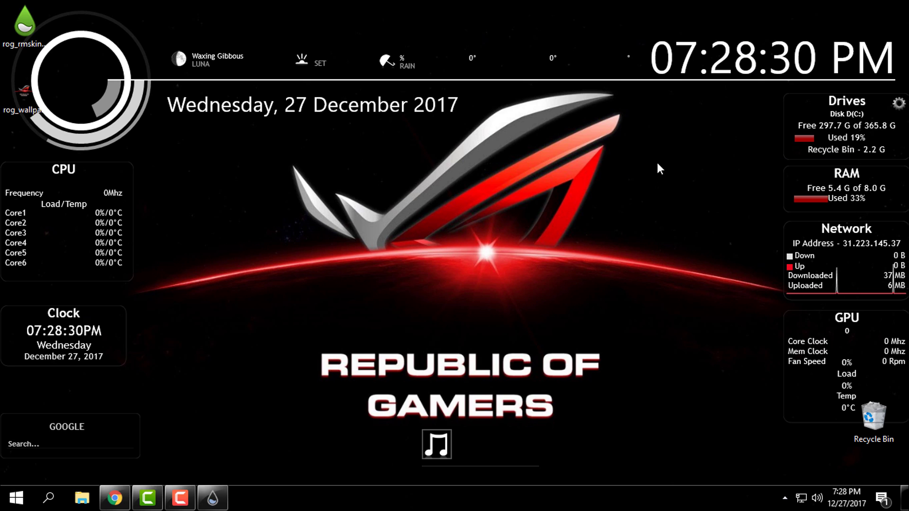